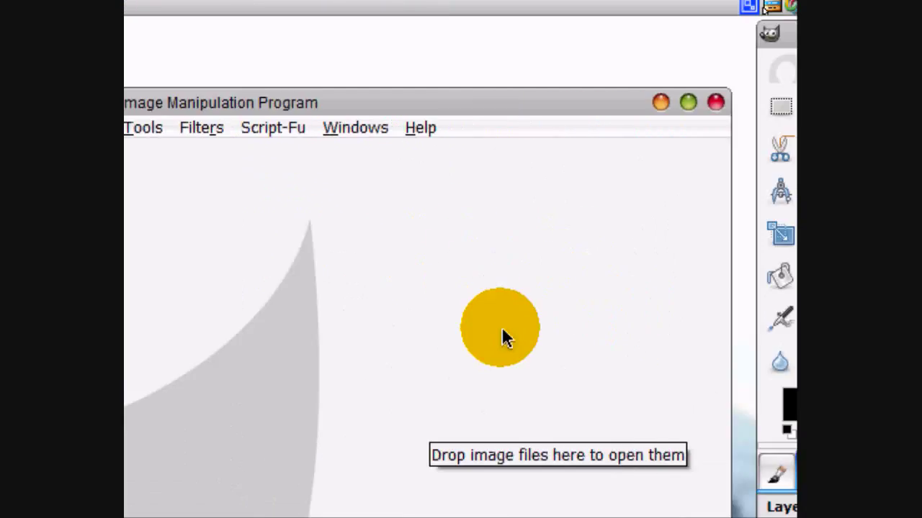
# Create a new image from the 640x480 template
pyautogui.click(460, 137)
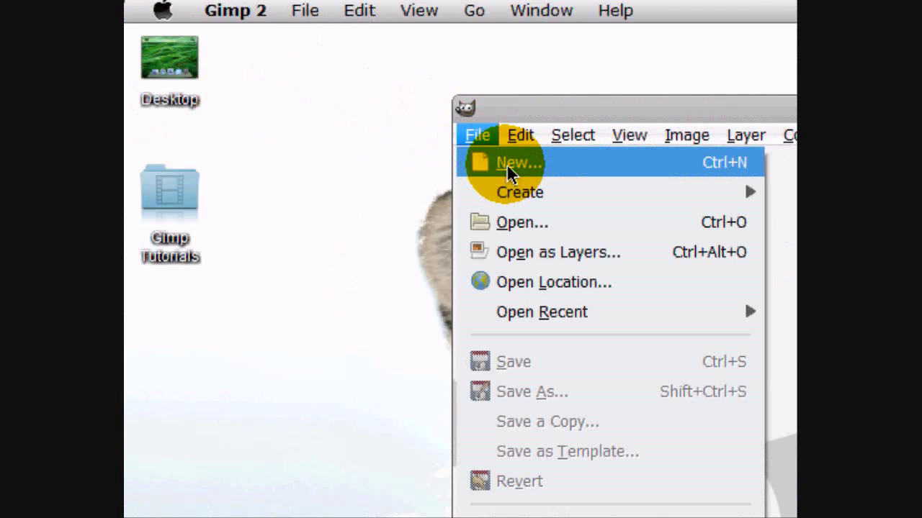
pyautogui.click(511, 164)
pyautogui.click(458, 157)
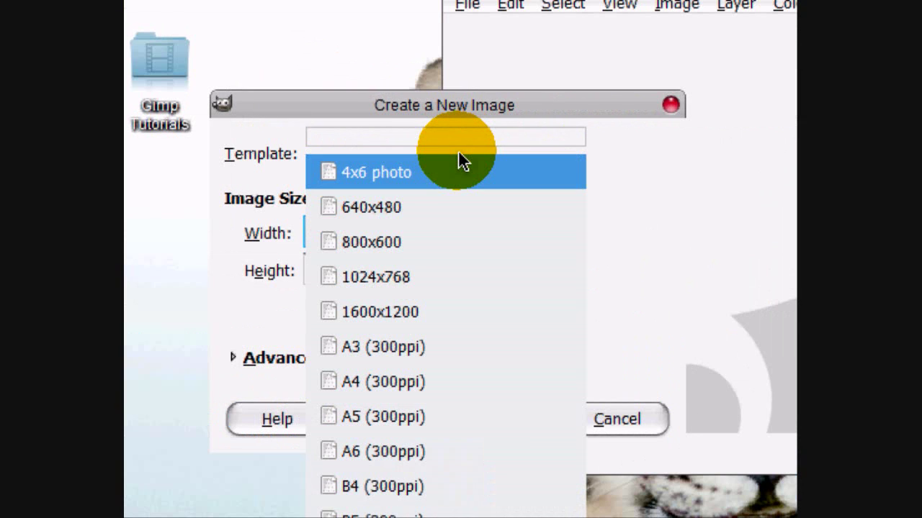
pyautogui.click(391, 208)
pyautogui.click(521, 407)
pyautogui.moveTo(422, 111); pyautogui.dragTo(391, 84)
# Set the foreground colour to black (000000) and bucket-fill the whole background with it
pyautogui.click(720, 411)
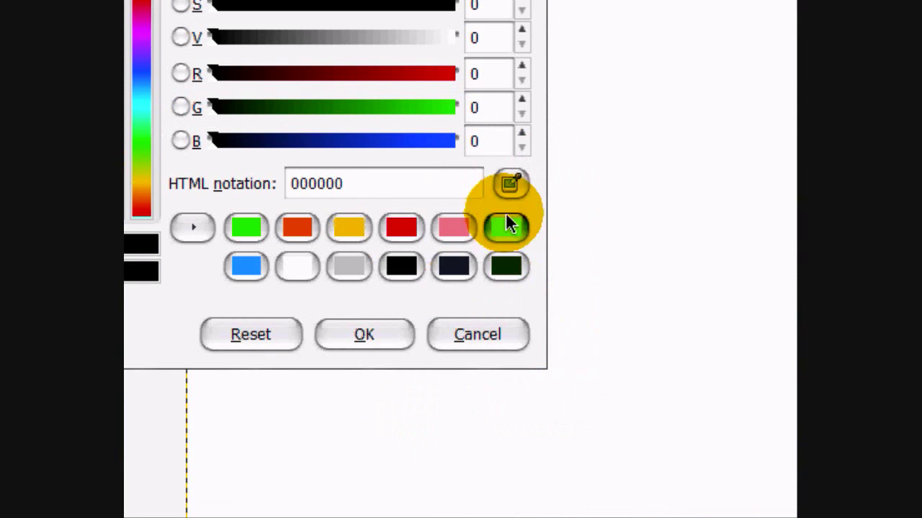
pyautogui.click(360, 336)
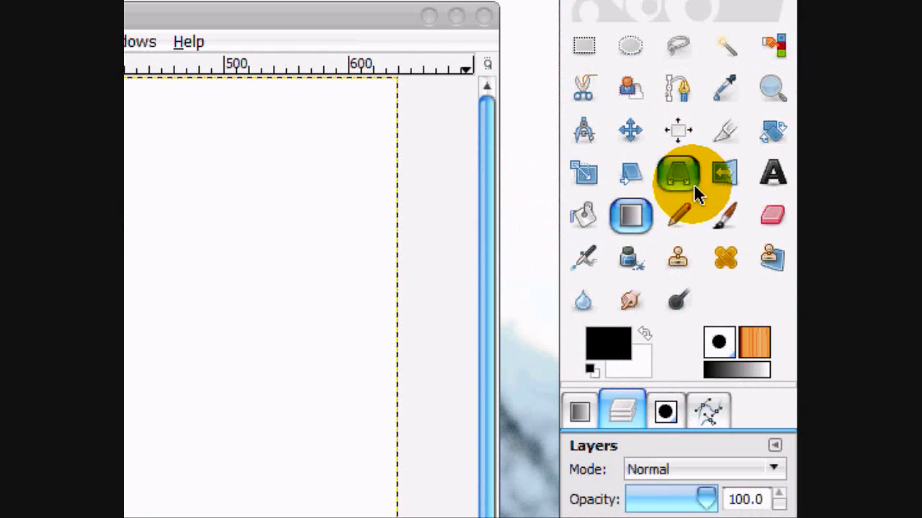
pyautogui.click(317, 337)
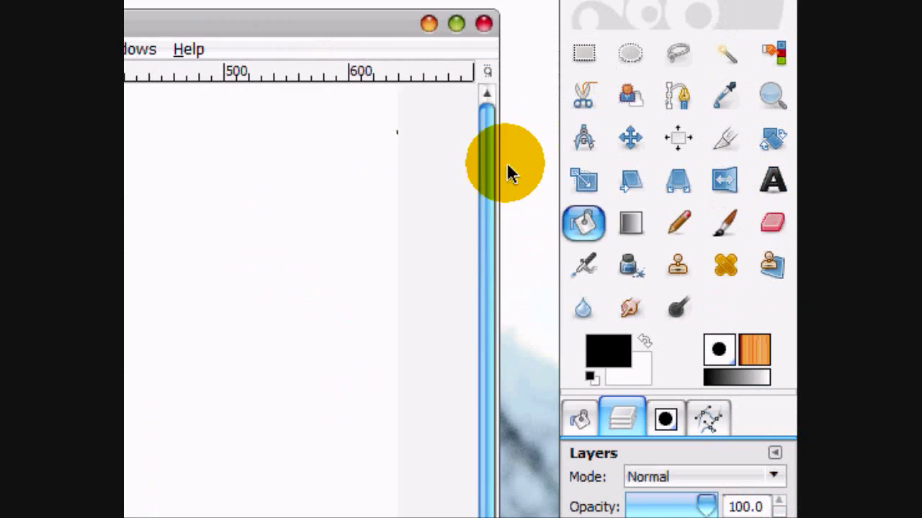
# Add a text layer containing the letter O to the canvas with the Text tool
pyautogui.click(774, 174)
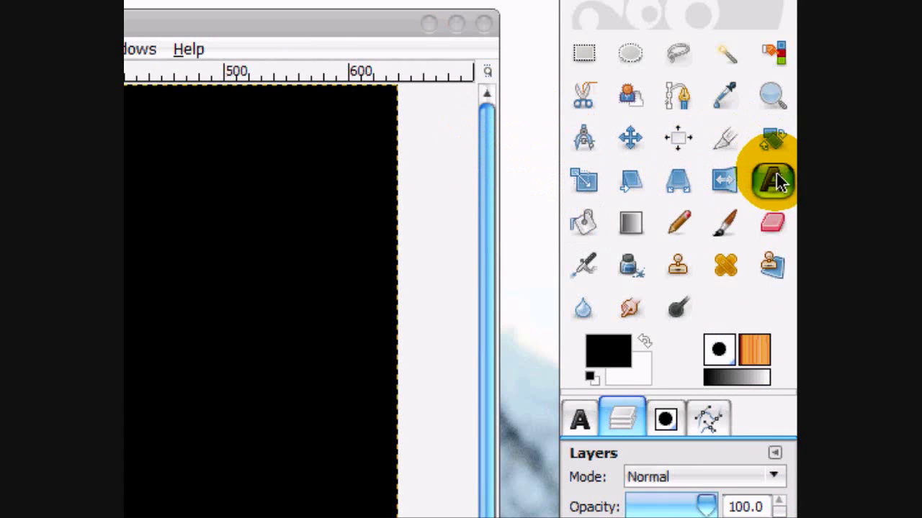
pyautogui.click(579, 419)
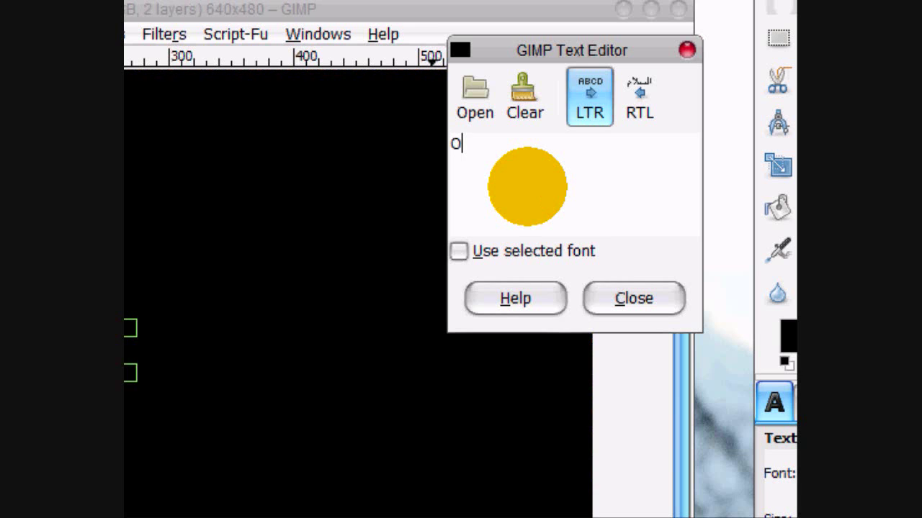
pyautogui.click(619, 298)
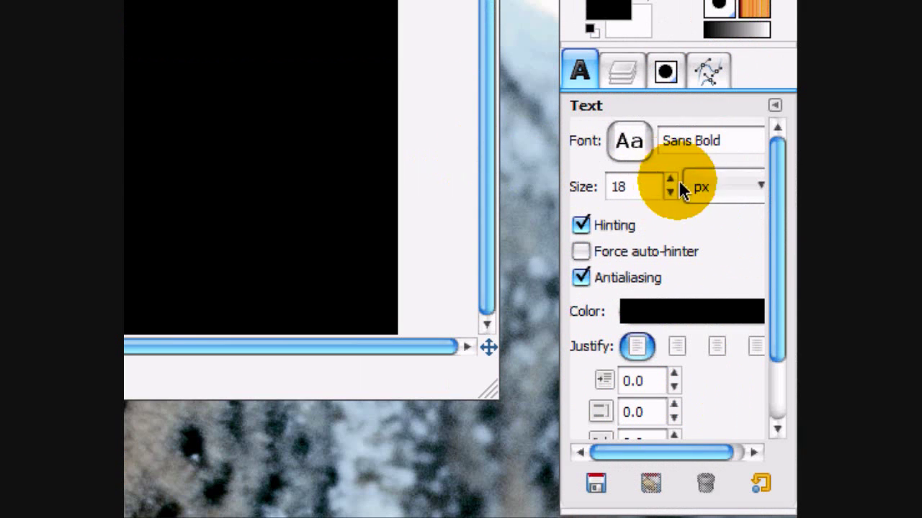
# Increase the font size of the O greatly and set its text colour to white
pyautogui.doubleClick(614, 187)
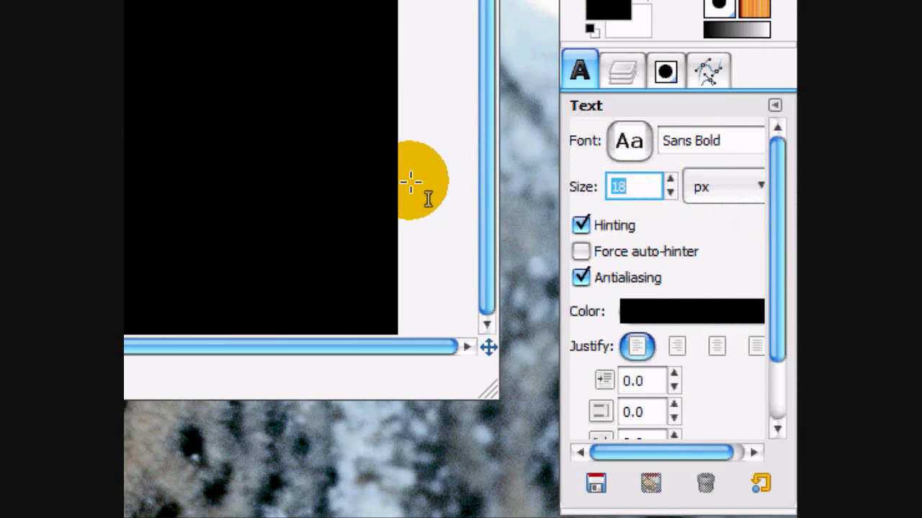
pyautogui.click(681, 312)
pyautogui.click(392, 286)
pyautogui.click(405, 340)
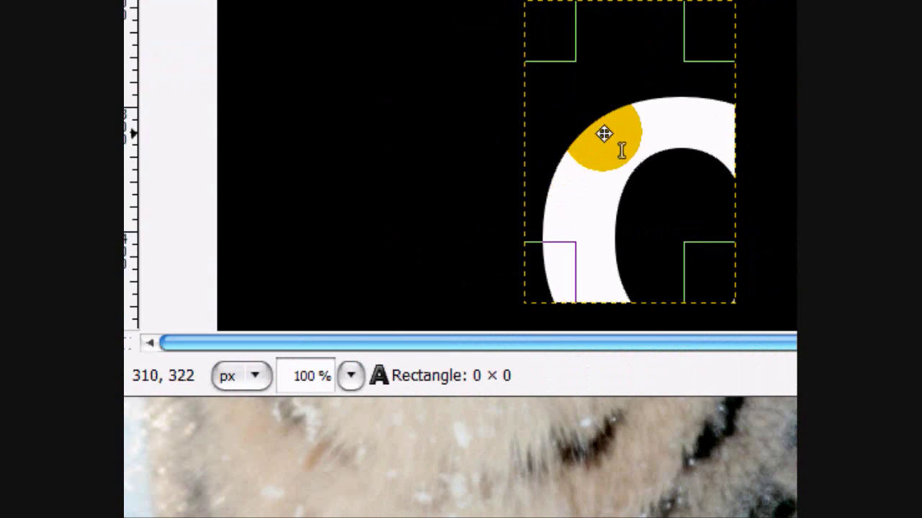
# Enlarge the text frame to fit the whole O and raise its font size above 308 px
pyautogui.moveTo(621, 149); pyautogui.dragTo(496, 101)
pyautogui.click(504, 267)
pyautogui.moveTo(440, 399); pyautogui.dragTo(637, 517)
pyautogui.click(548, 2)
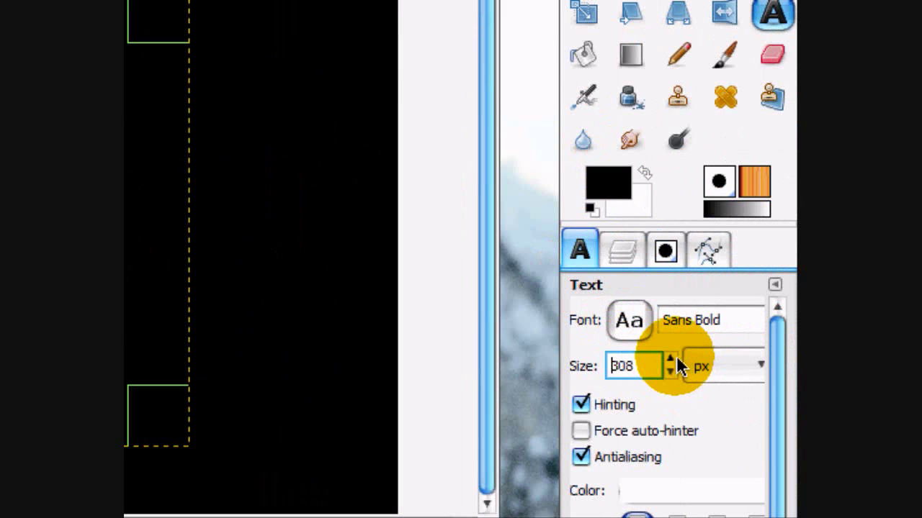
pyautogui.click(671, 359)
pyautogui.click(348, 162)
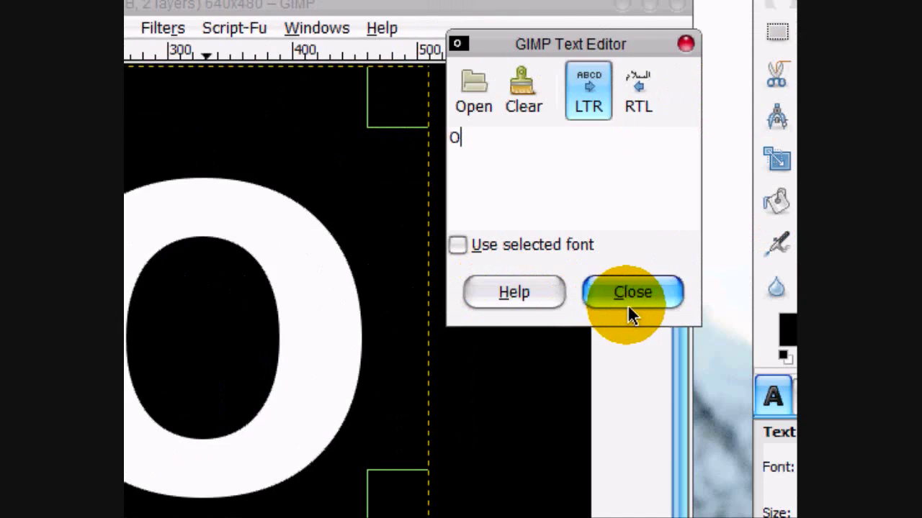
pyautogui.click(628, 306)
# Autocrop the O layer to the edges of the letter
pyautogui.click(624, 263)
pyautogui.rightClick(705, 425)
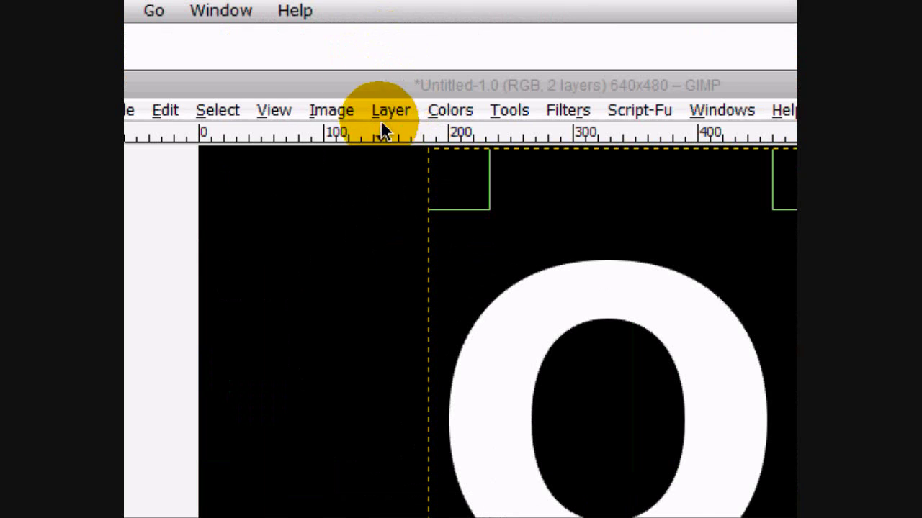
pyautogui.click(387, 111)
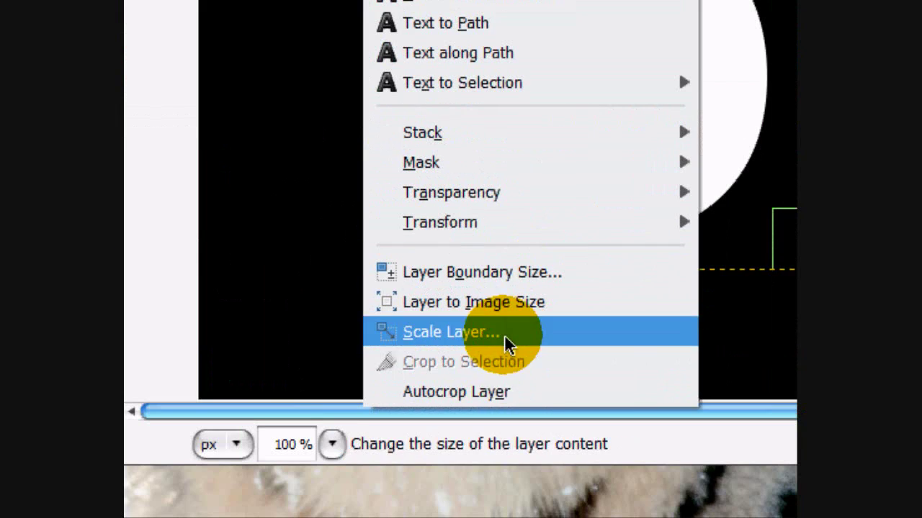
pyautogui.click(482, 392)
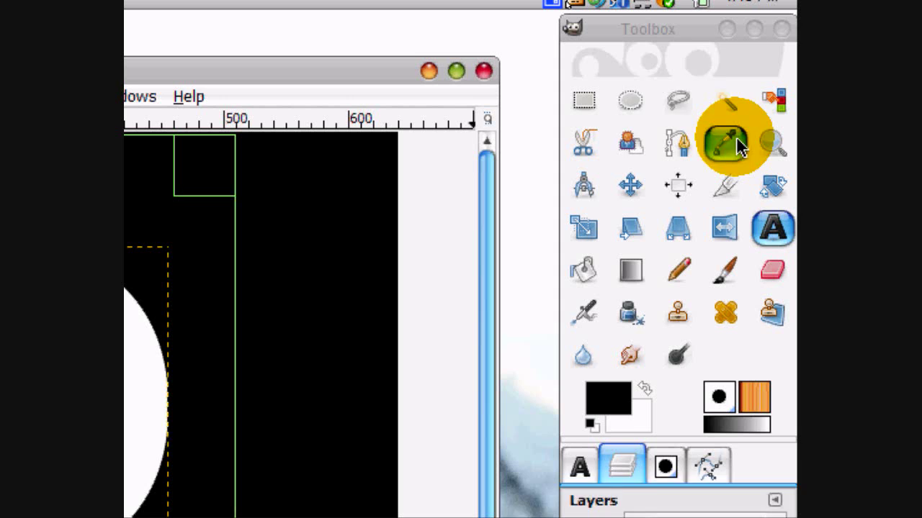
# Centre the O layer horizontally and vertically in the image with the Align tool
pyautogui.click(677, 186)
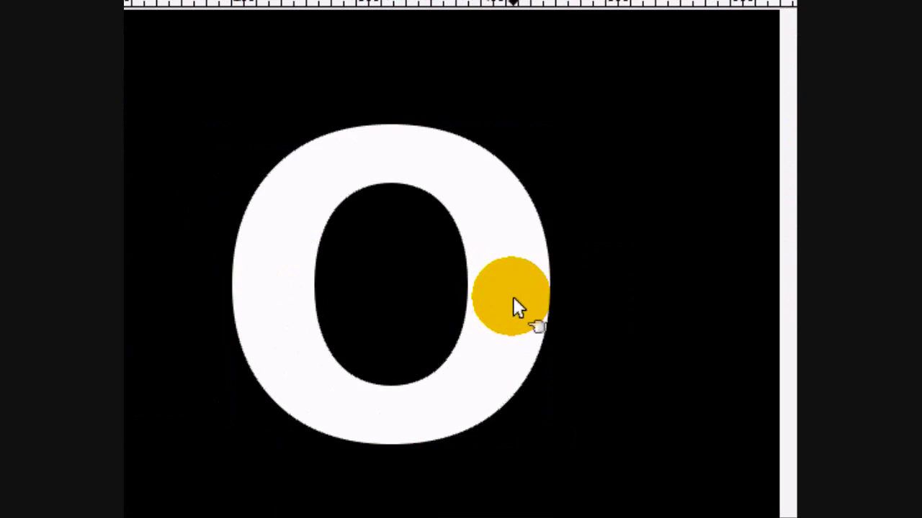
pyautogui.click(513, 297)
pyautogui.click(569, 209)
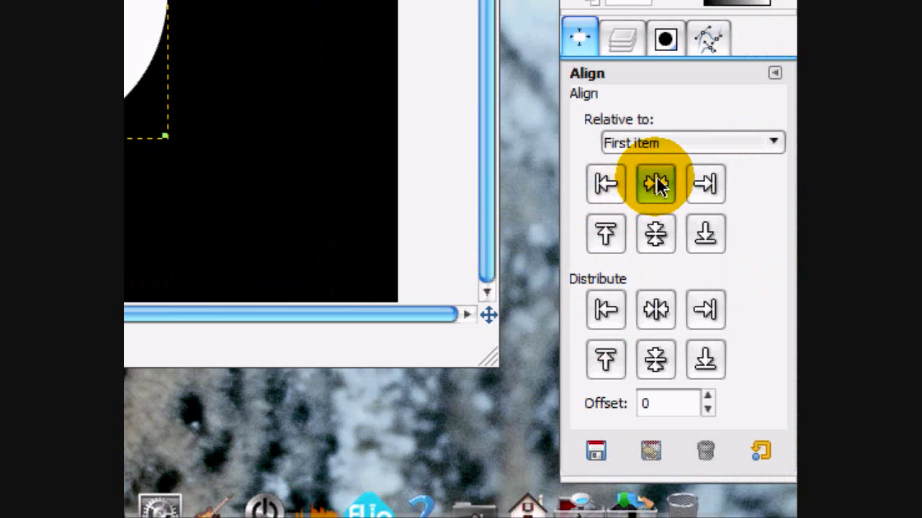
pyautogui.click(656, 183)
pyautogui.click(650, 238)
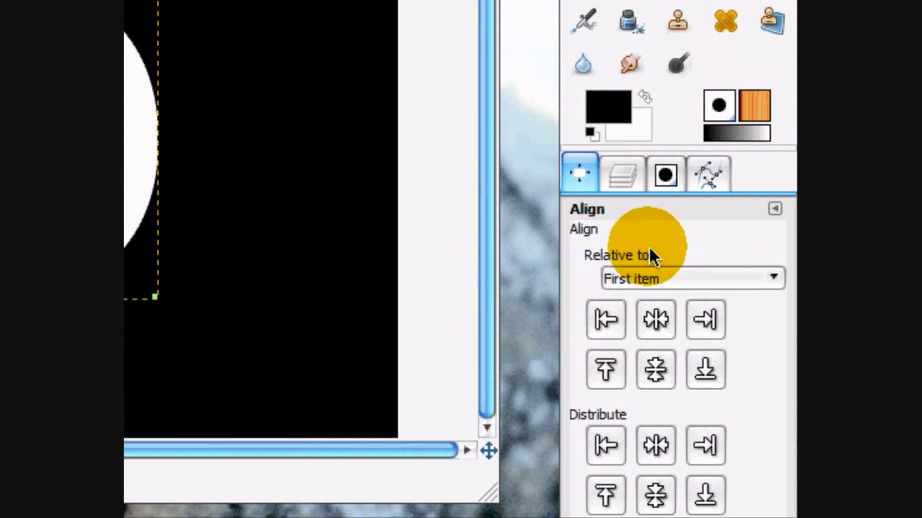
# Turn the O layer's alpha into a selection
pyautogui.click(623, 177)
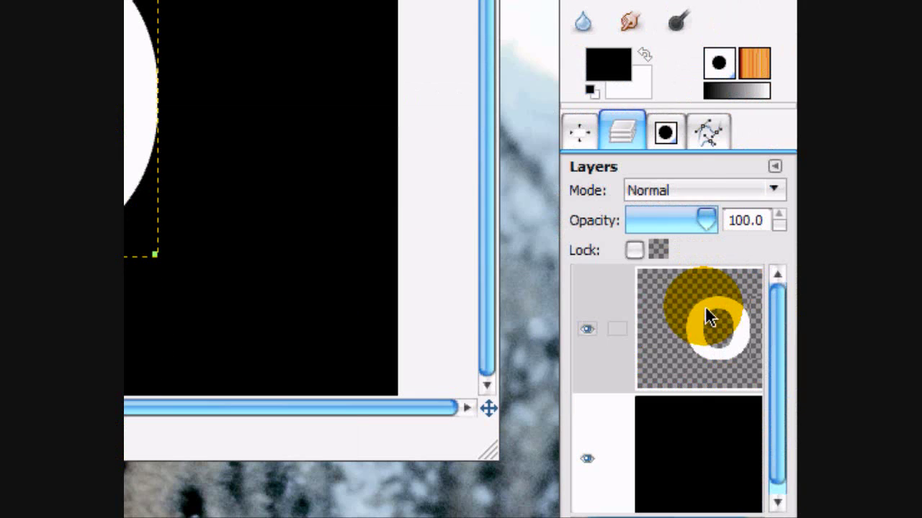
pyautogui.rightClick(705, 319)
pyautogui.click(562, 343)
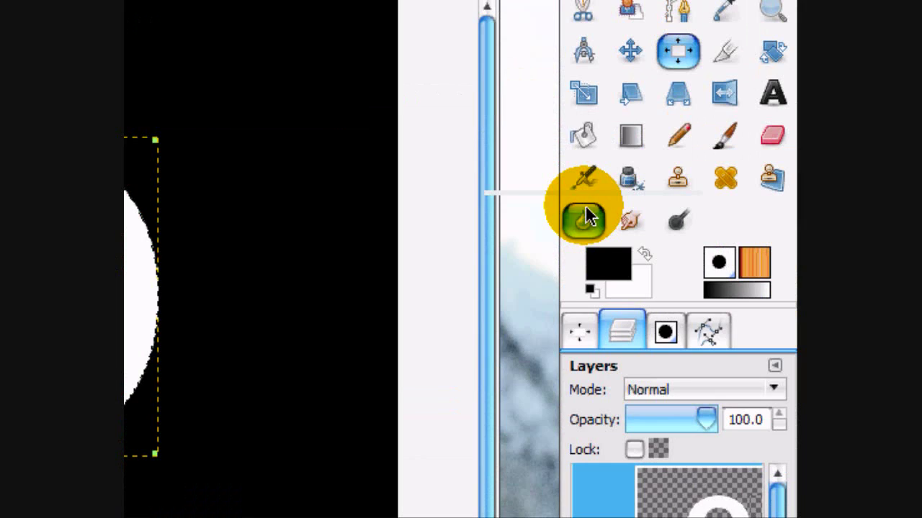
# Choose the Blend tool with foreground colour bfbfbf and background colour 2e2e2e
pyautogui.click(631, 135)
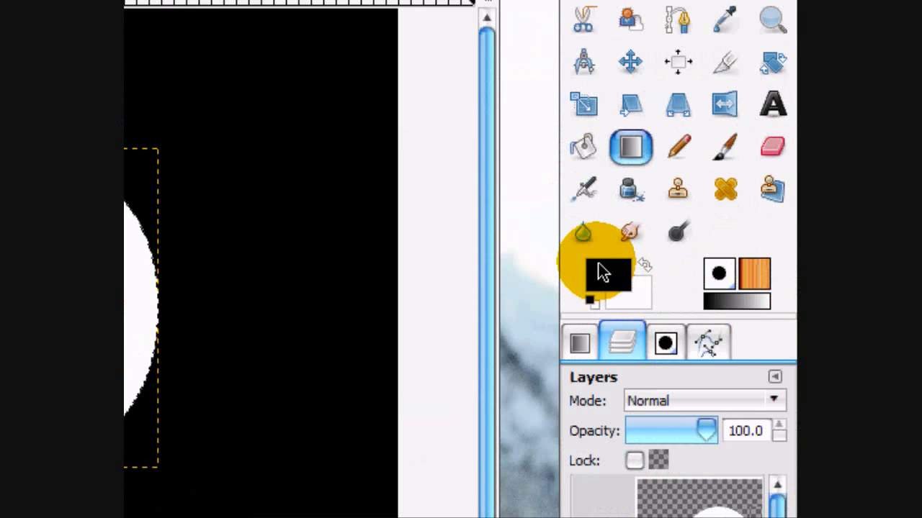
pyautogui.click(604, 272)
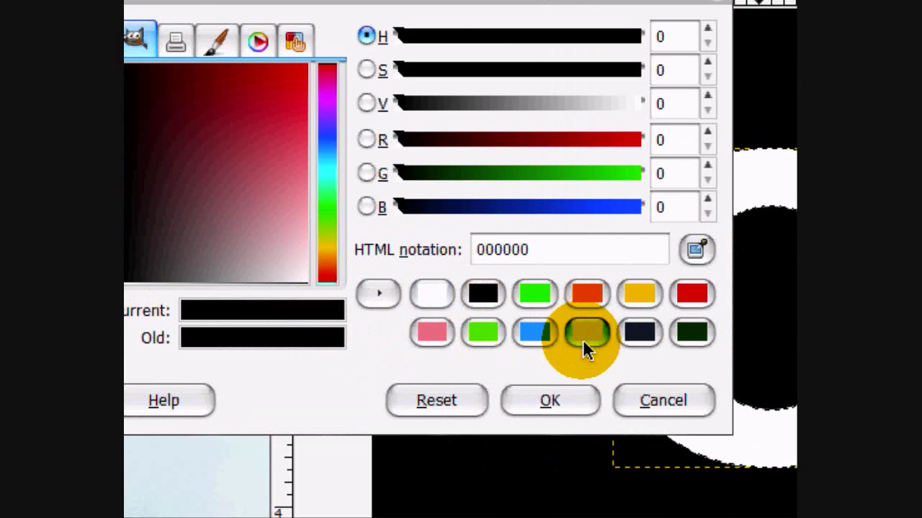
pyautogui.click(587, 333)
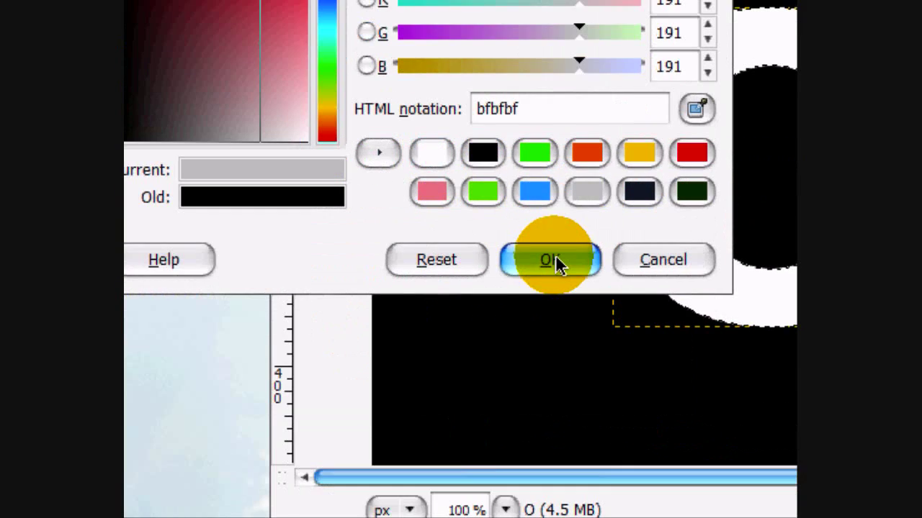
pyautogui.click(550, 400)
pyautogui.click(631, 157)
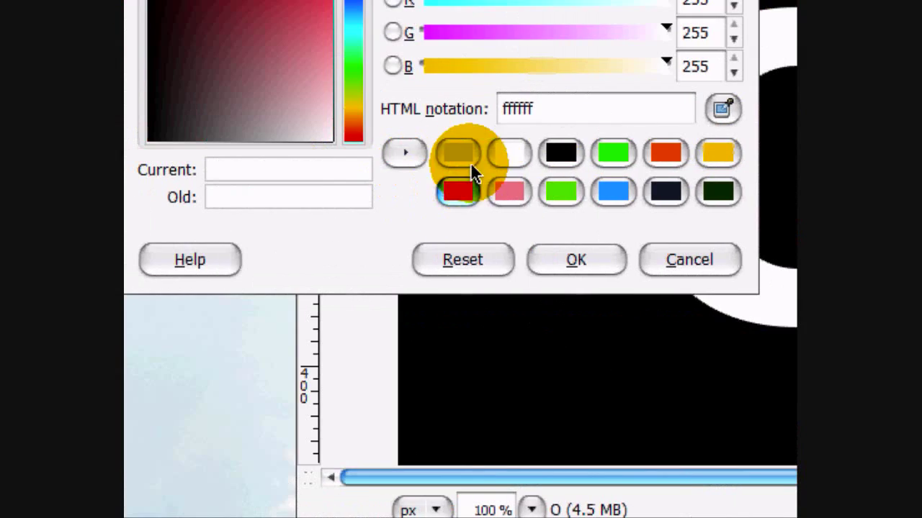
pyautogui.click(461, 154)
pyautogui.moveTo(312, 259)
pyautogui.mouseDown()
pyautogui.moveTo(304, 386)
pyautogui.moveTo(302, 257)
pyautogui.mouseUp()
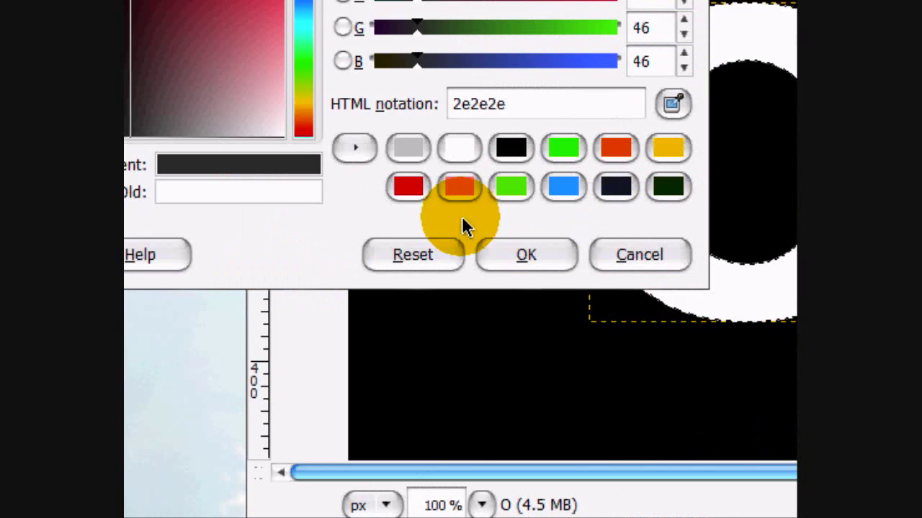
pyautogui.click(696, 255)
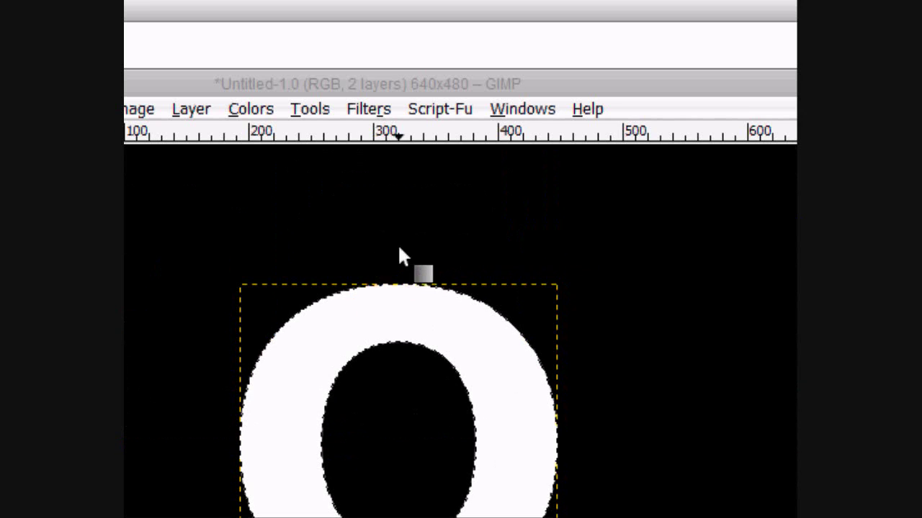
# Fill the selected O with a vertical gradient running from light grey at its top to dark grey at its bottom
pyautogui.moveTo(376, 124); pyautogui.dragTo(396, 458)
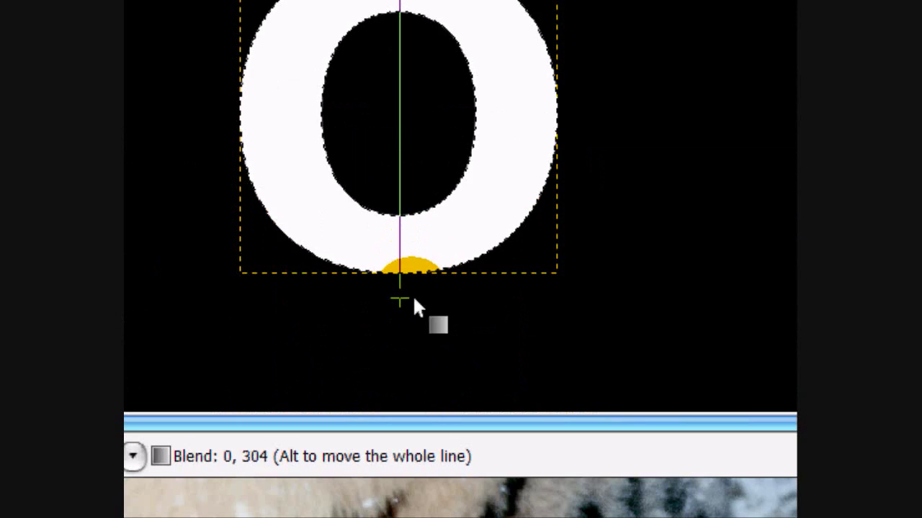
pyautogui.moveTo(414, 298); pyautogui.dragTo(408, 296)
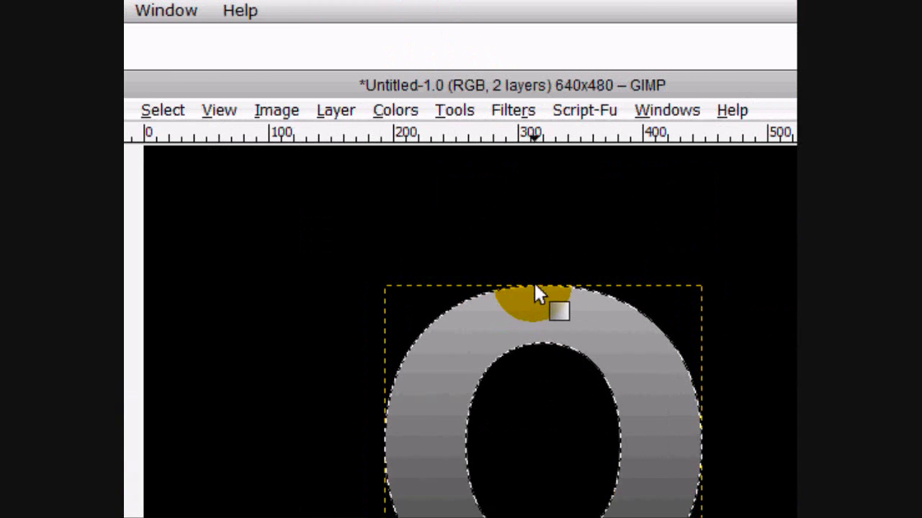
pyautogui.moveTo(533, 285); pyautogui.dragTo(540, 442)
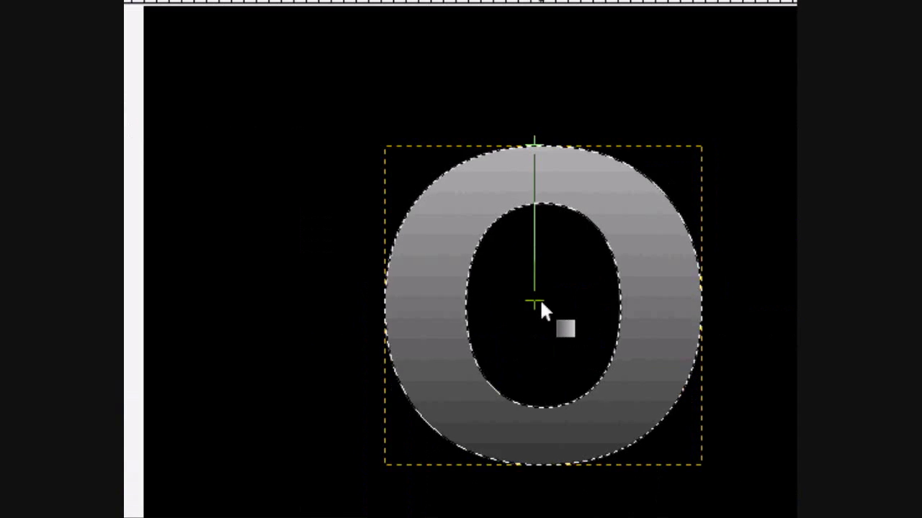
pyautogui.moveTo(545, 375); pyautogui.dragTo(545, 375)
pyautogui.moveTo(528, 159); pyautogui.dragTo(526, 174)
pyautogui.moveTo(534, 357); pyautogui.dragTo(534, 404)
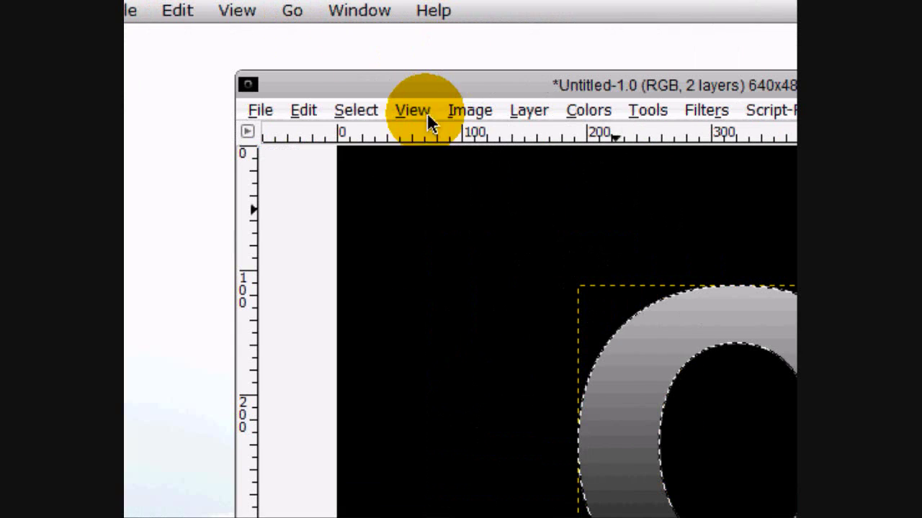
# Clear the selection and add a new image-sized layer above the O layer
pyautogui.click(163, 33)
pyautogui.click(380, 170)
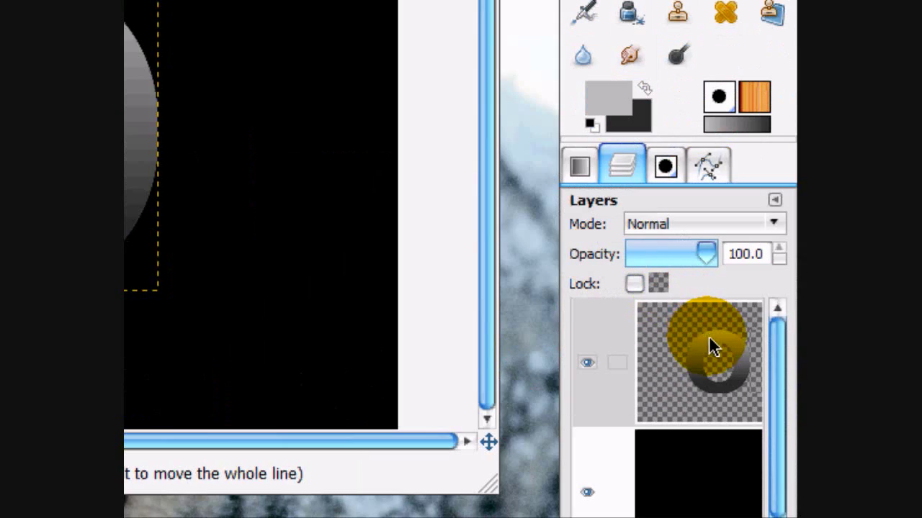
pyautogui.rightClick(710, 346)
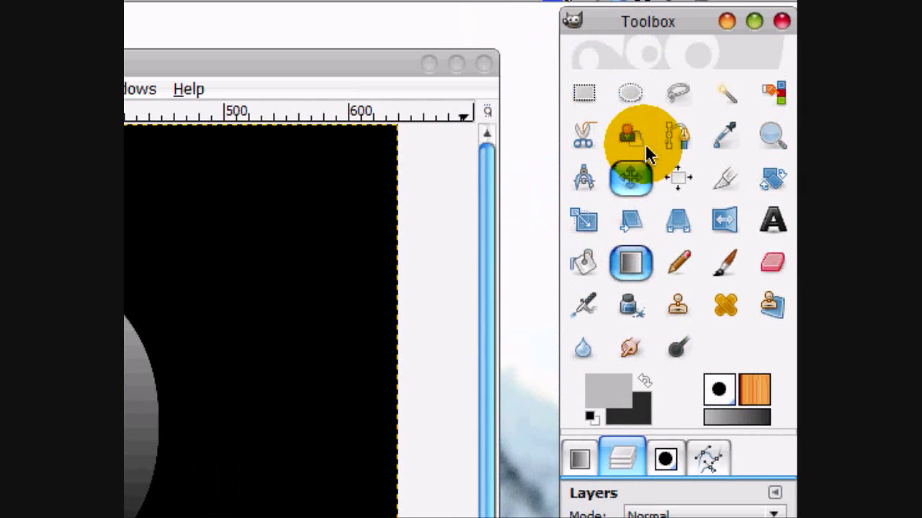
# Draw a closed path that crosses the middle of the O and loops around its lower half
pyautogui.click(603, 149)
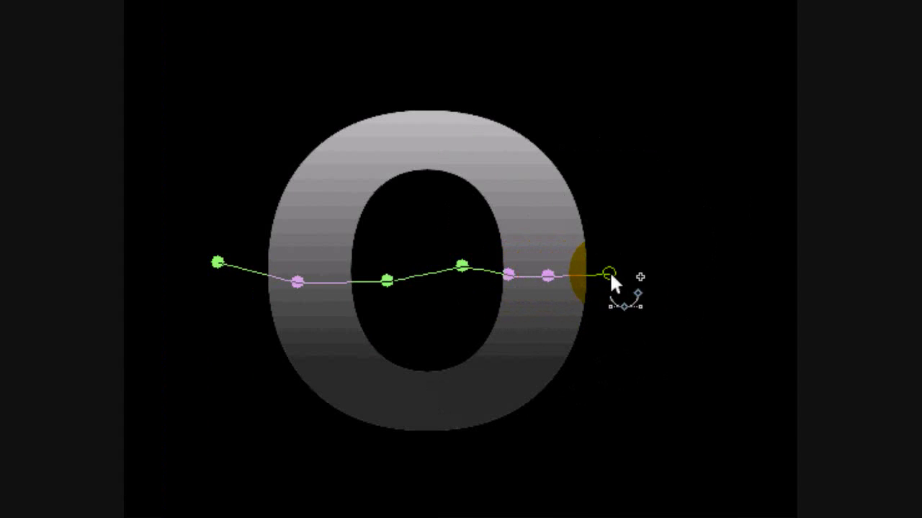
pyautogui.click(639, 347)
pyautogui.click(592, 448)
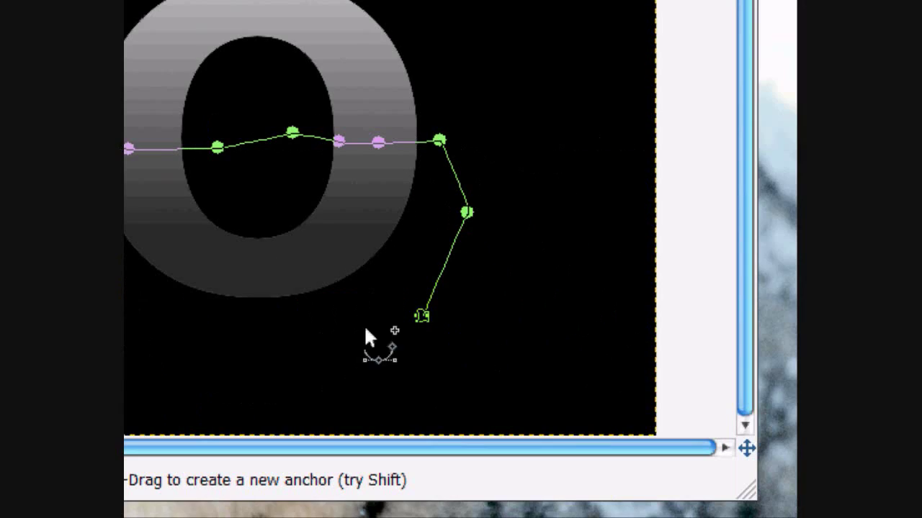
pyautogui.click(378, 489)
pyautogui.click(232, 436)
pyautogui.click(182, 352)
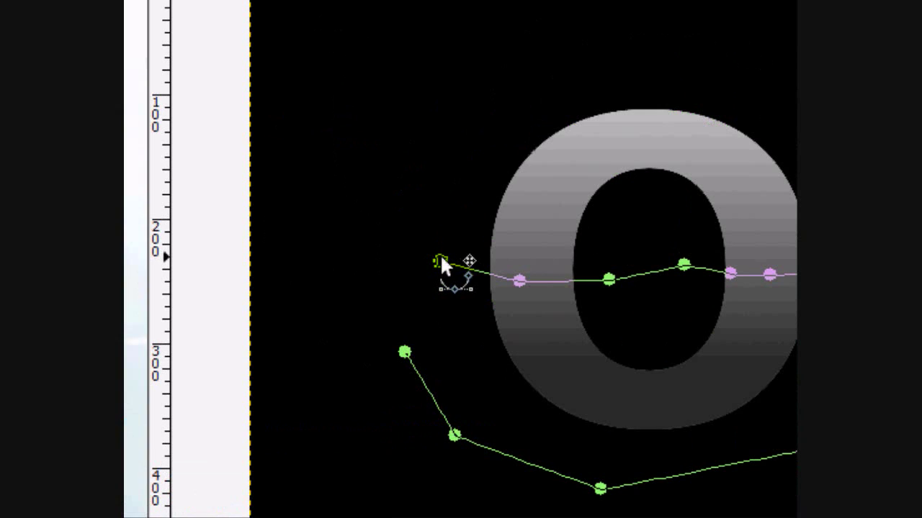
pyautogui.keyDown('ctrl'); pyautogui.click(403, 350); pyautogui.keyUp('ctrl')
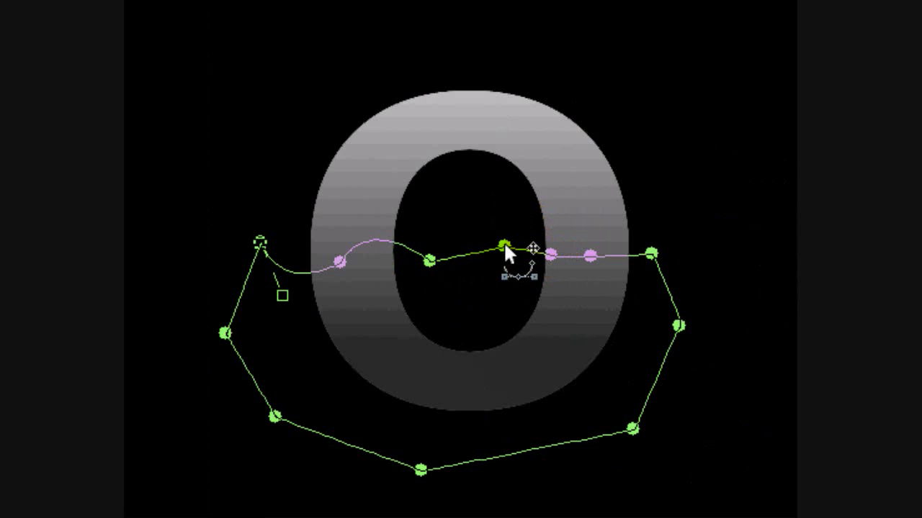
# Bend the path segments crossing the middle of the O into a continuous wavy curve
pyautogui.moveTo(681, 245); pyautogui.dragTo(677, 216)
pyautogui.click(590, 256)
pyautogui.moveTo(588, 255); pyautogui.dragTo(595, 288)
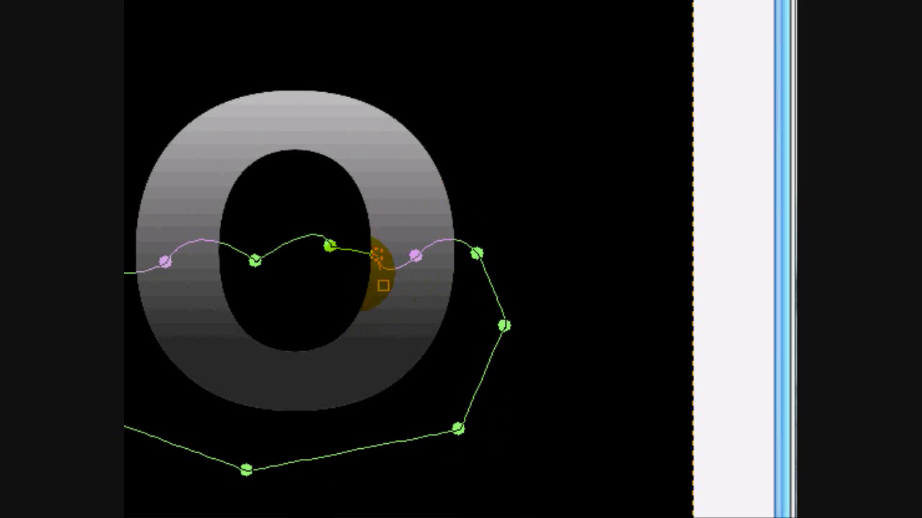
pyautogui.moveTo(330, 246); pyautogui.dragTo(335, 213)
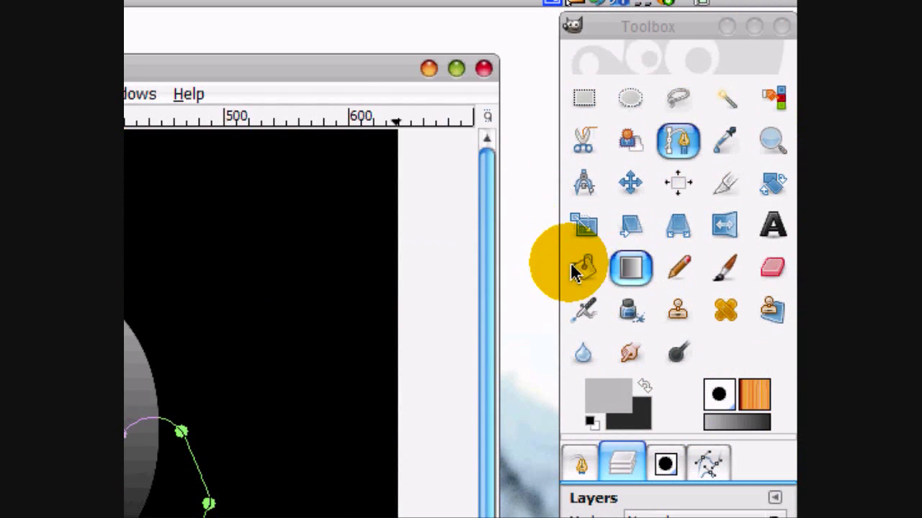
# Choose the Bucket Fill tool, make the drawn path visible and create a selection from it
pyautogui.click(583, 132)
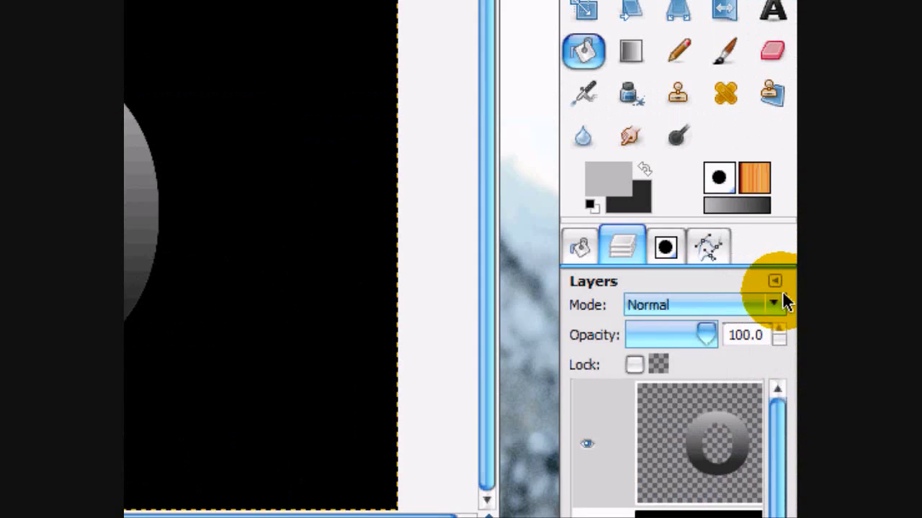
pyautogui.click(717, 247)
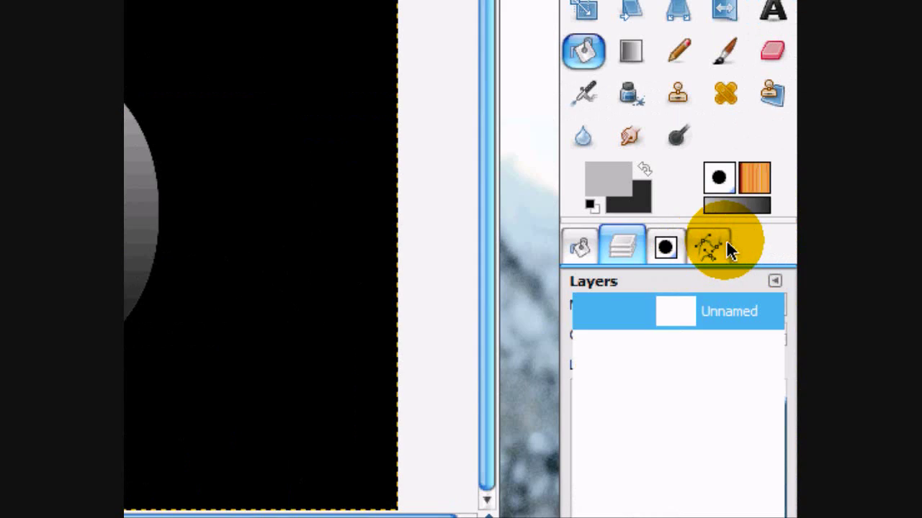
pyautogui.click(592, 312)
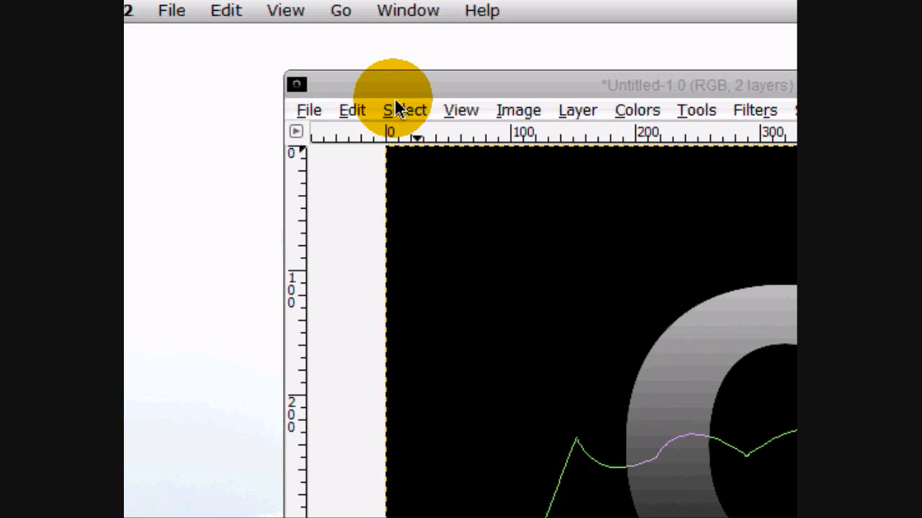
pyautogui.click(206, 110)
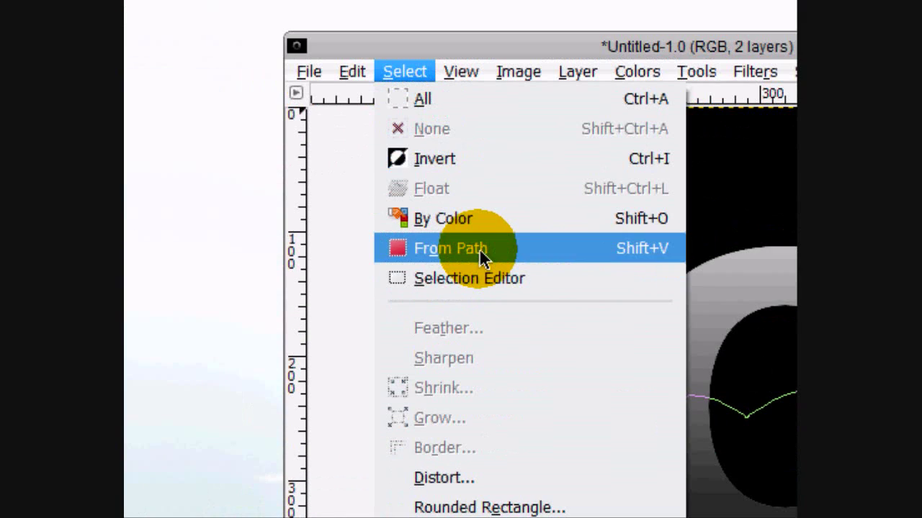
pyautogui.click(479, 249)
# Add a new transparent layer above the O layer
pyautogui.click(619, 240)
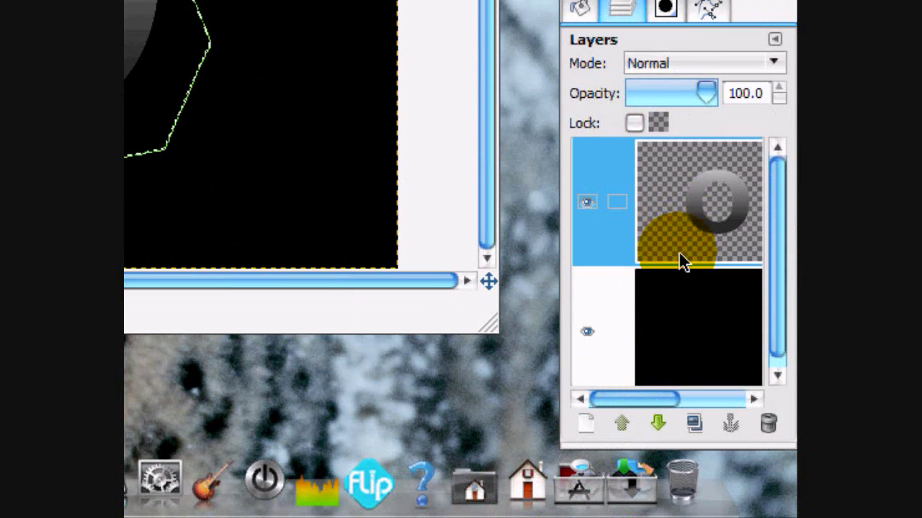
pyautogui.click(587, 423)
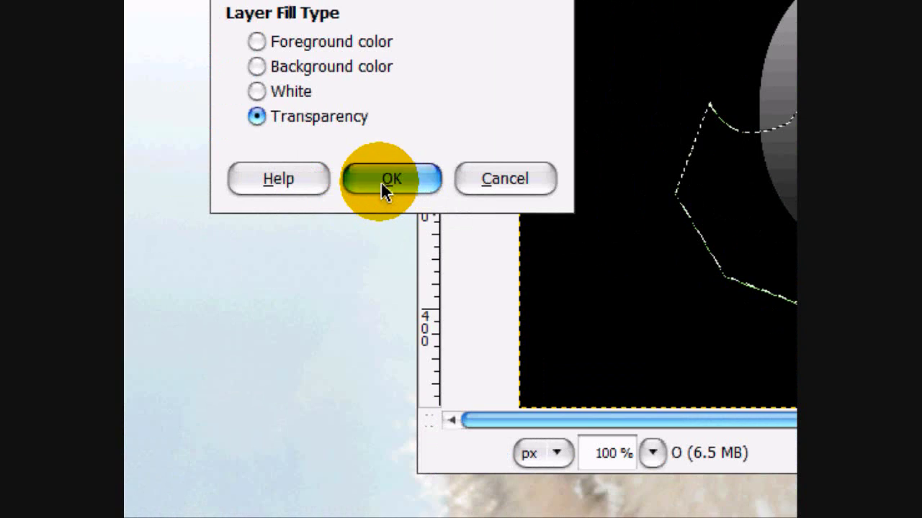
pyautogui.click(380, 181)
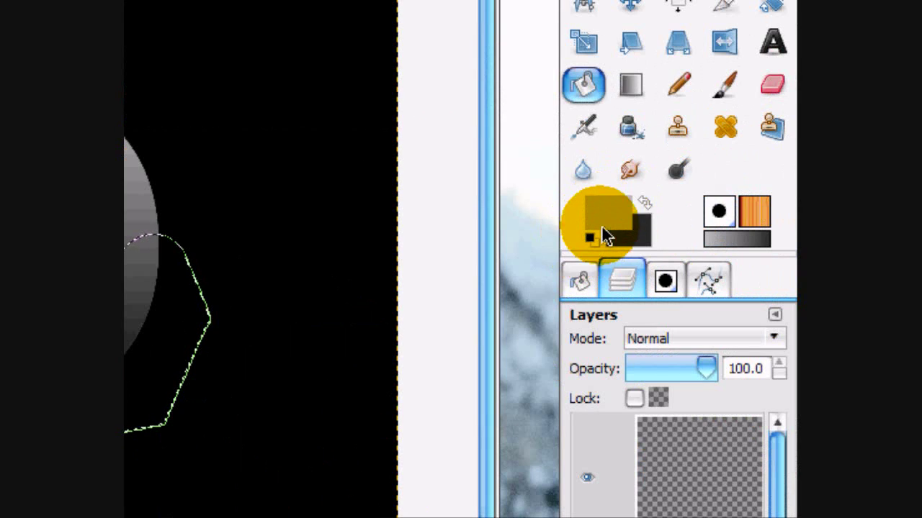
# Reset the colours to default, choose the Blend tool and set the foreground colour to the recently used bright blue
pyautogui.click(589, 237)
pyautogui.click(630, 85)
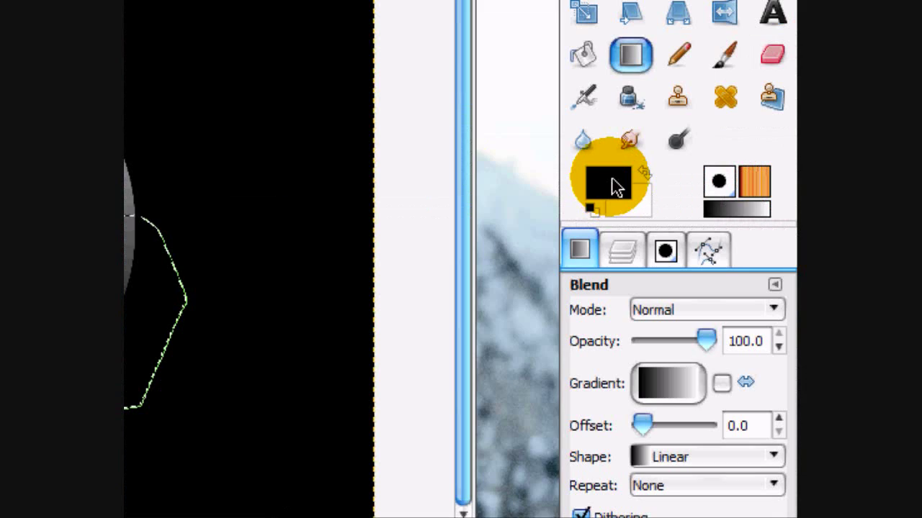
pyautogui.click(611, 180)
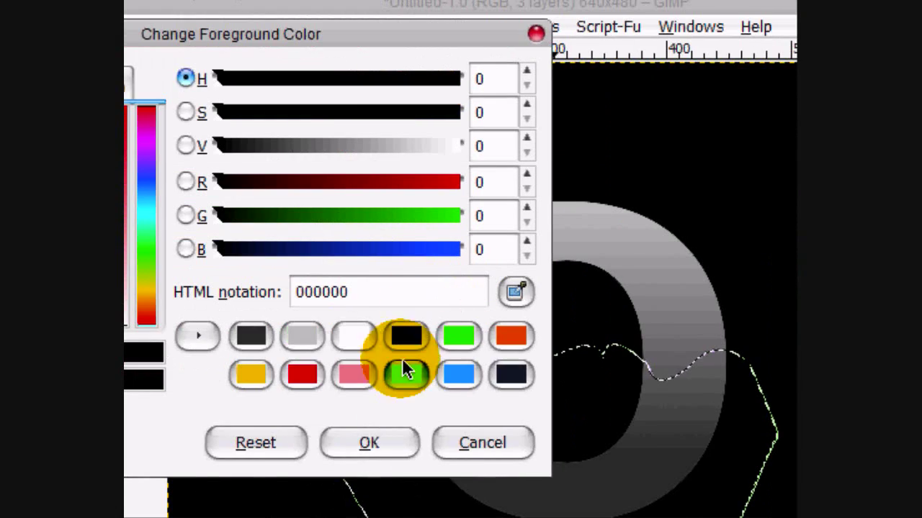
pyautogui.click(459, 375)
pyautogui.click(368, 443)
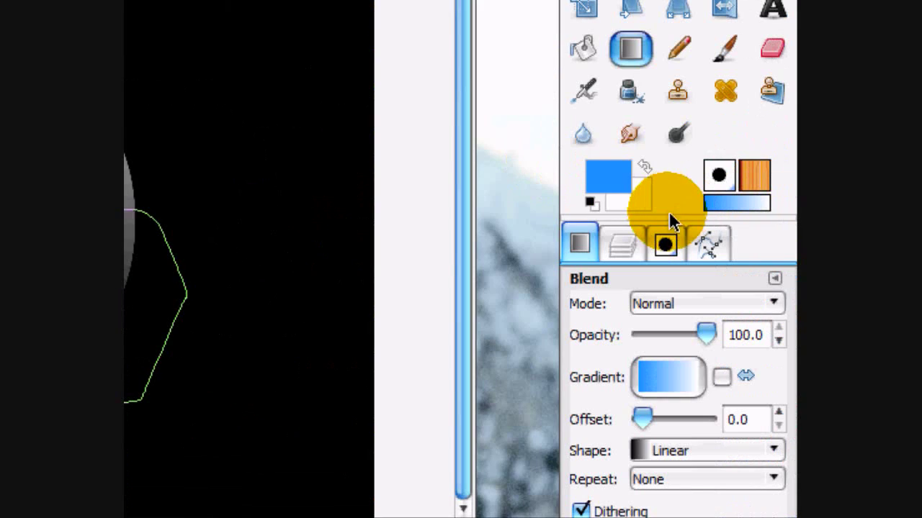
# Set the background colour to a dark navy shade of the same blue
pyautogui.click(626, 202)
pyautogui.click(441, 201)
pyautogui.moveTo(411, 226); pyautogui.dragTo(319, 139)
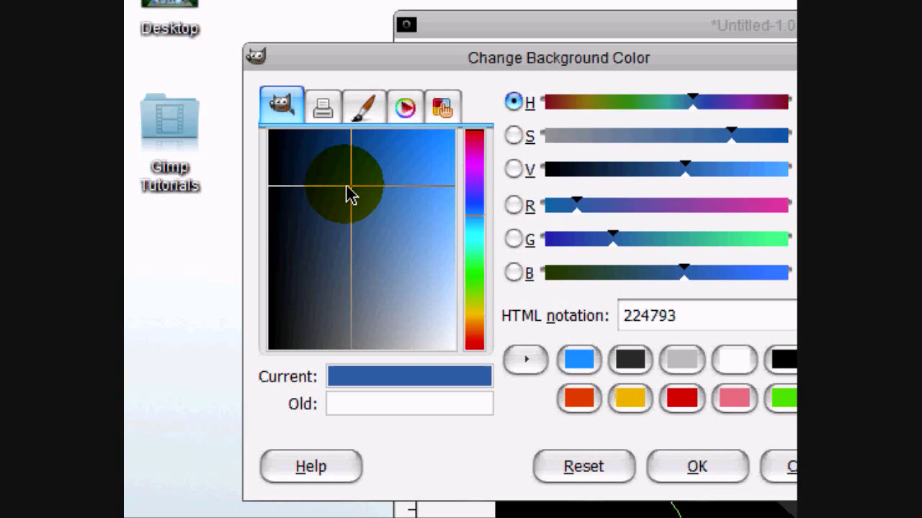
pyautogui.click(691, 468)
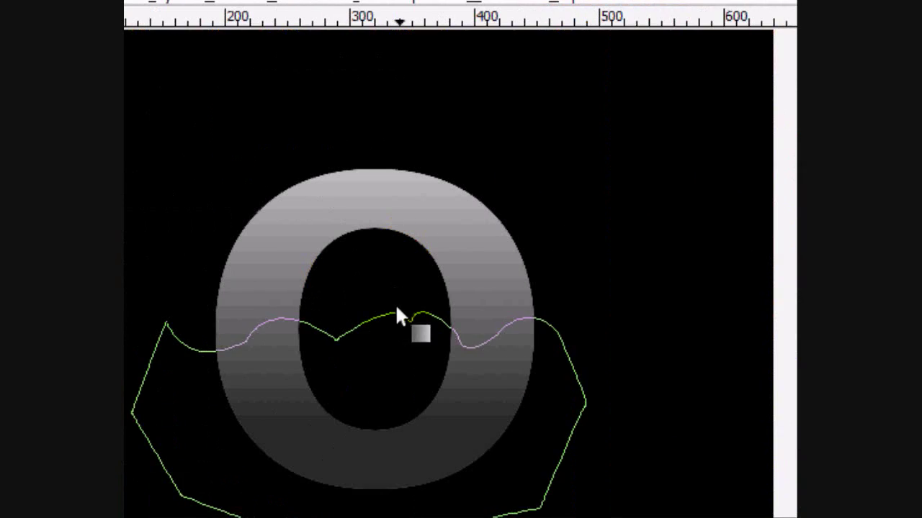
# Fill the path selection with a vertical gradient from bright blue at its top to navy at its bottom, and clear the selection
pyautogui.moveTo(716, 118); pyautogui.dragTo(733, 362)
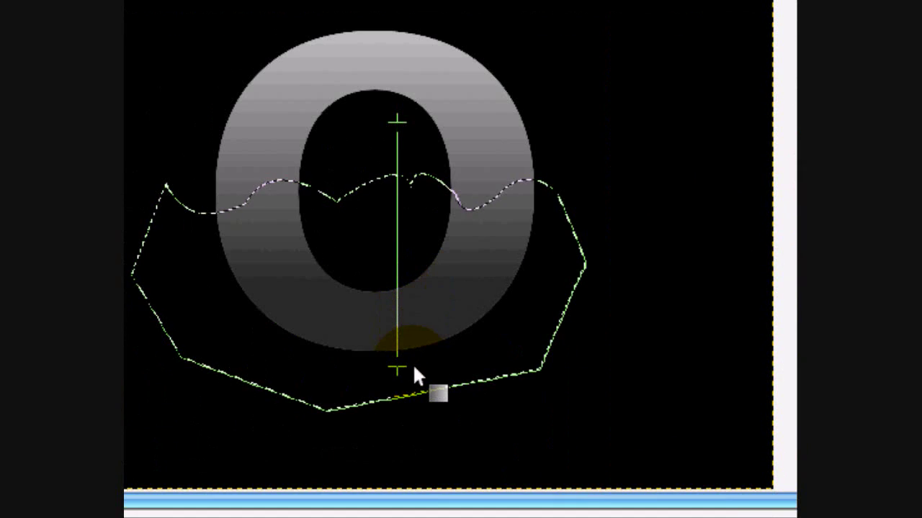
pyautogui.moveTo(414, 368); pyautogui.dragTo(414, 369)
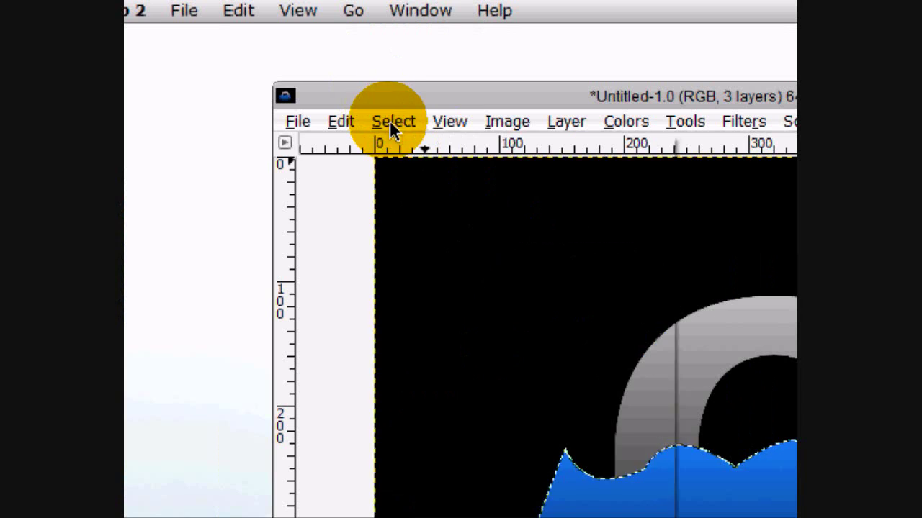
pyautogui.click(391, 122)
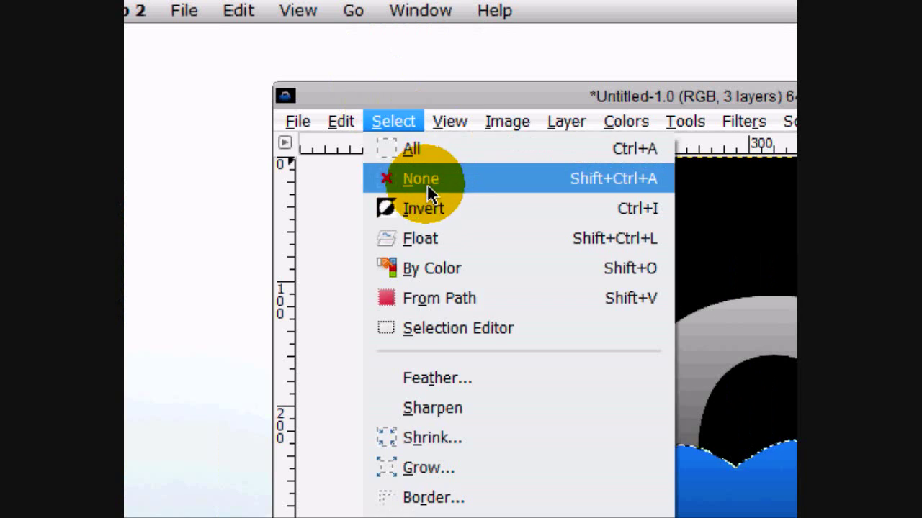
pyautogui.click(425, 184)
# Hide the wavy path and return to the layer list
pyautogui.click(630, 343)
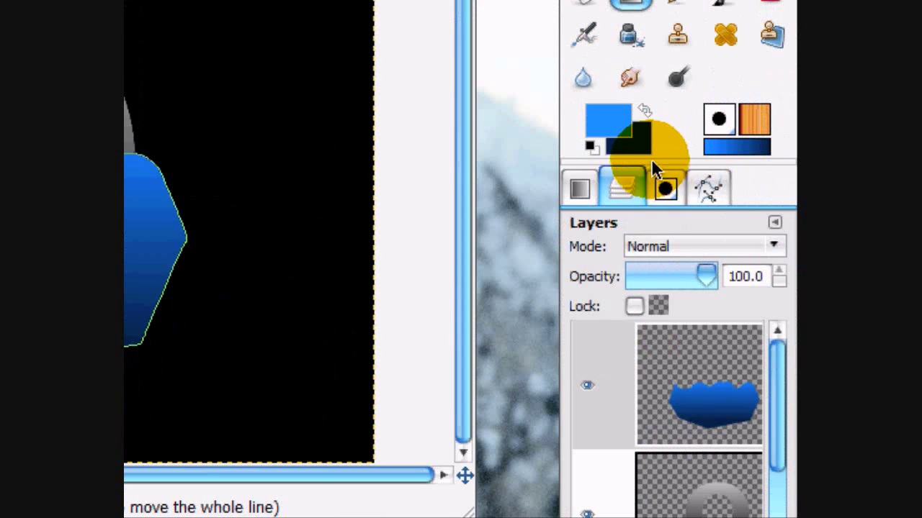
pyautogui.click(711, 190)
pyautogui.click(624, 190)
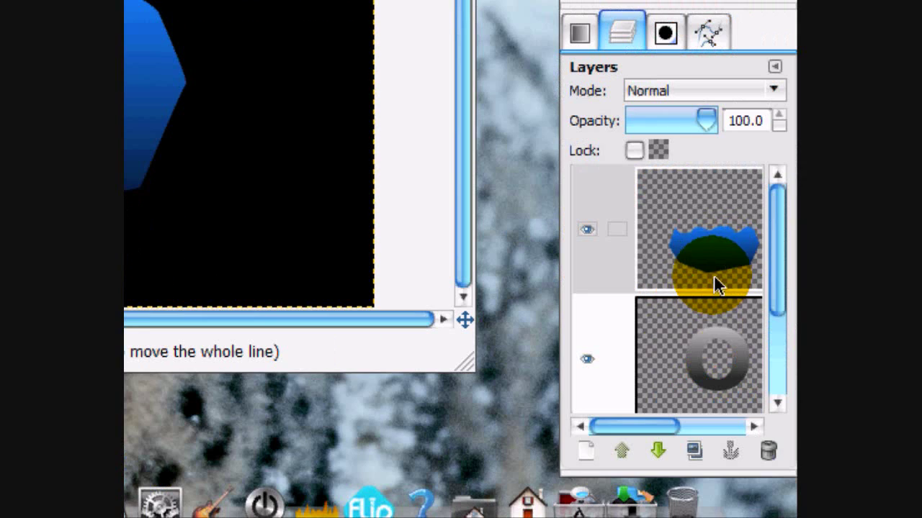
# Delete the blue fill outside the O using the O layer's inverted alpha selection, and clear the selection
pyautogui.rightClick(699, 368)
pyautogui.click(565, 266)
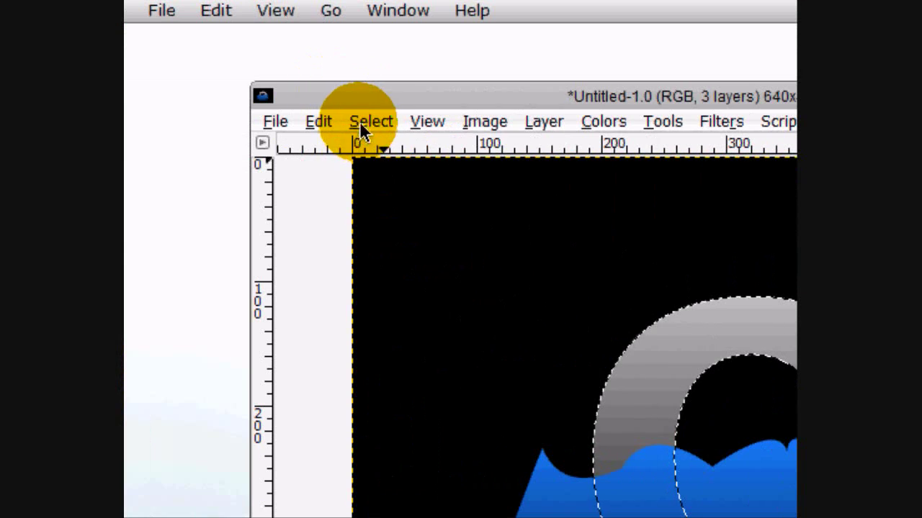
pyautogui.click(369, 123)
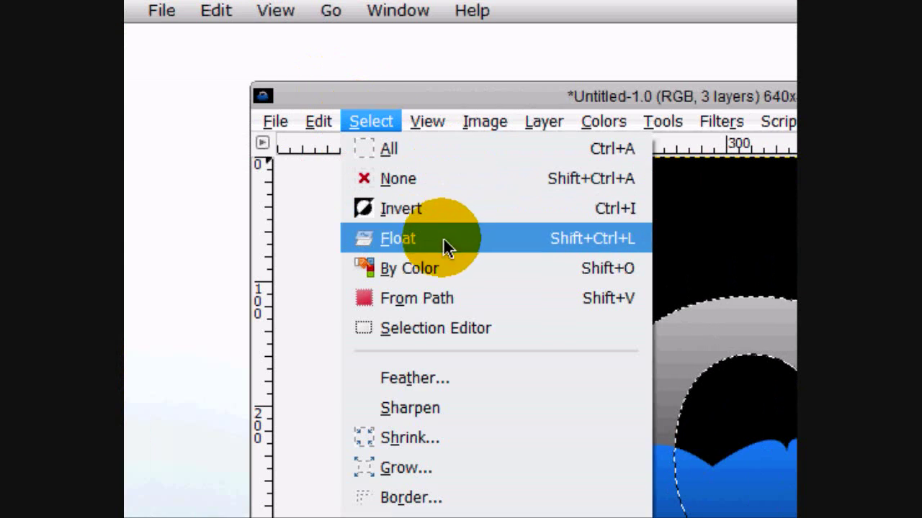
pyautogui.click(405, 209)
pyautogui.click(722, 245)
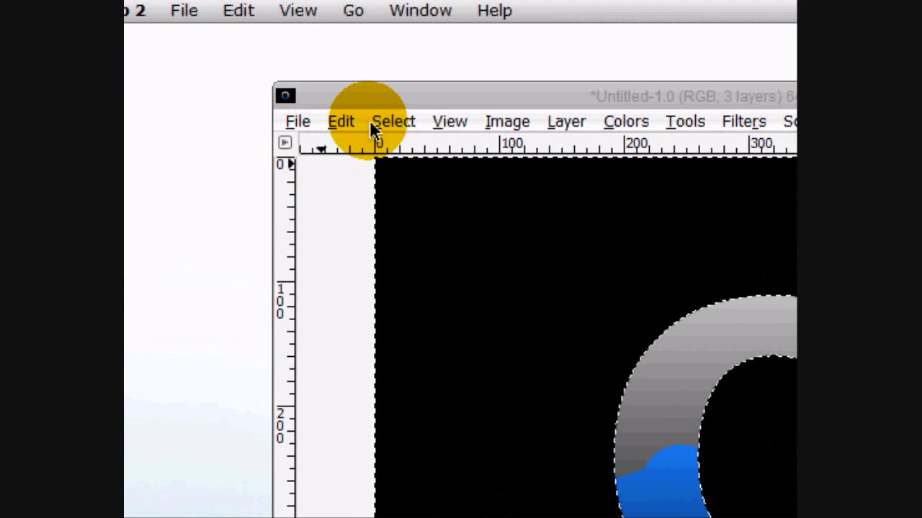
pyautogui.click(389, 121)
pyautogui.click(441, 206)
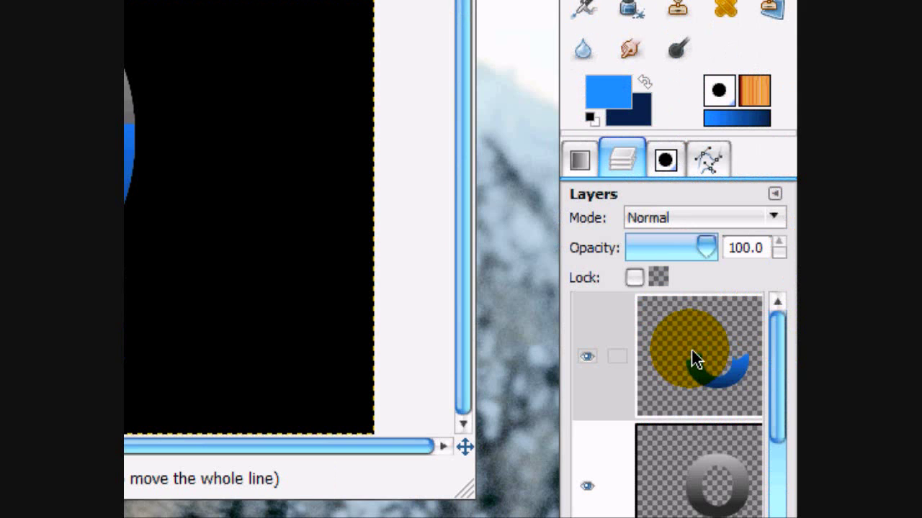
# Turn the blue layer's alpha into a selection and add a new transparent layer above it
pyautogui.rightClick(691, 348)
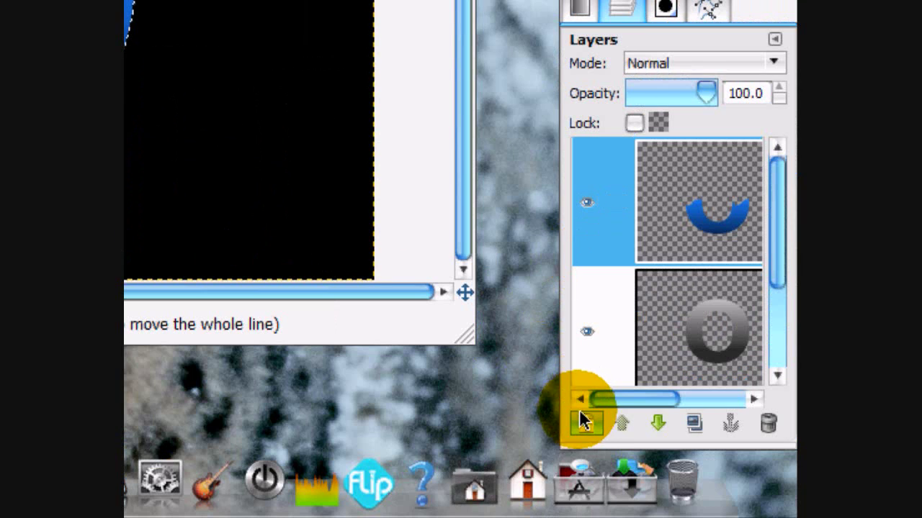
pyautogui.click(584, 422)
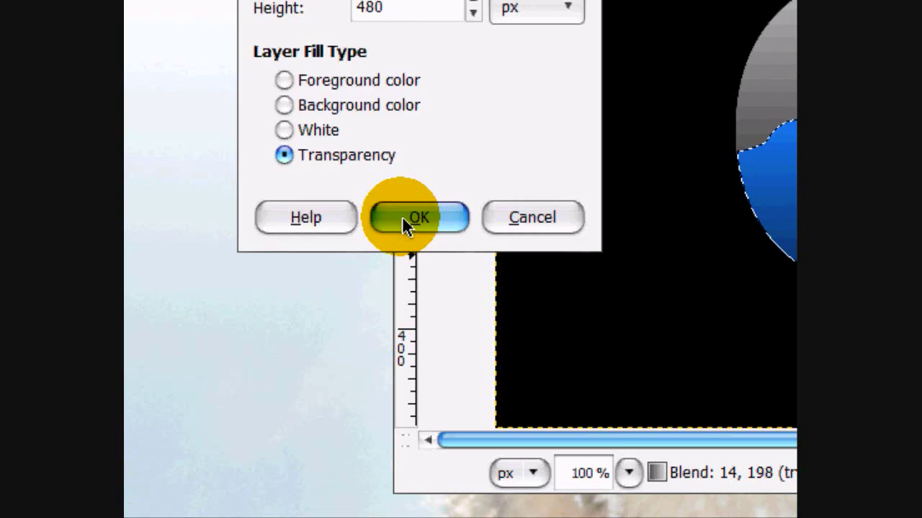
pyautogui.click(402, 216)
# Clear the selection and fill the new top layer entirely with black
pyautogui.click(582, 242)
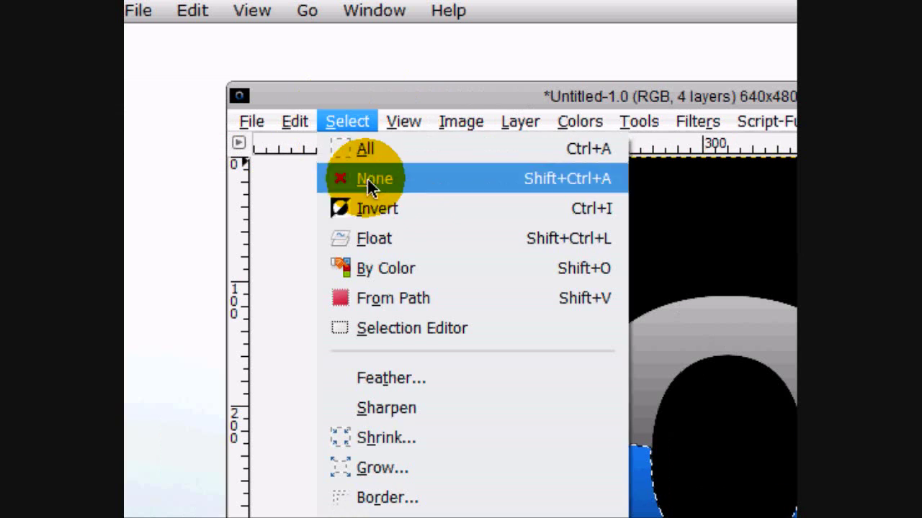
pyautogui.click(366, 177)
pyautogui.click(441, 265)
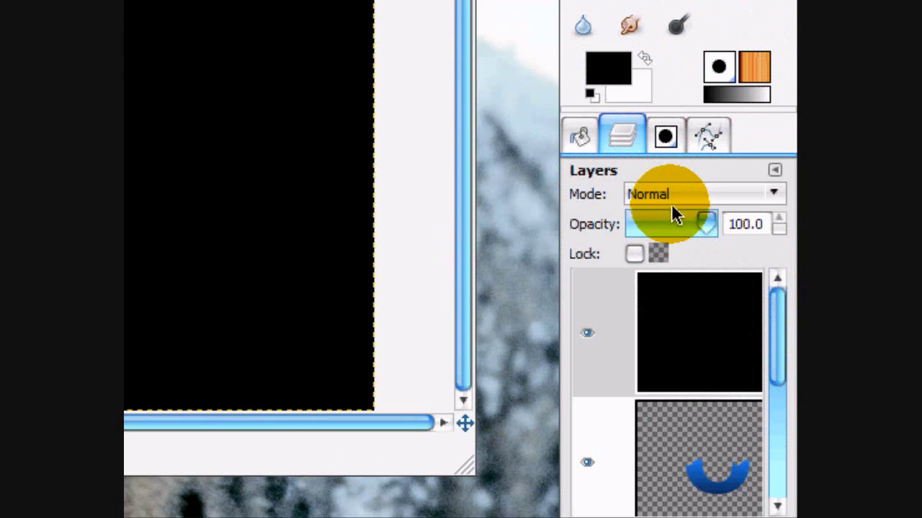
# Set the black top layer's mode to Dodge and make the blue layer active
pyautogui.click(671, 203)
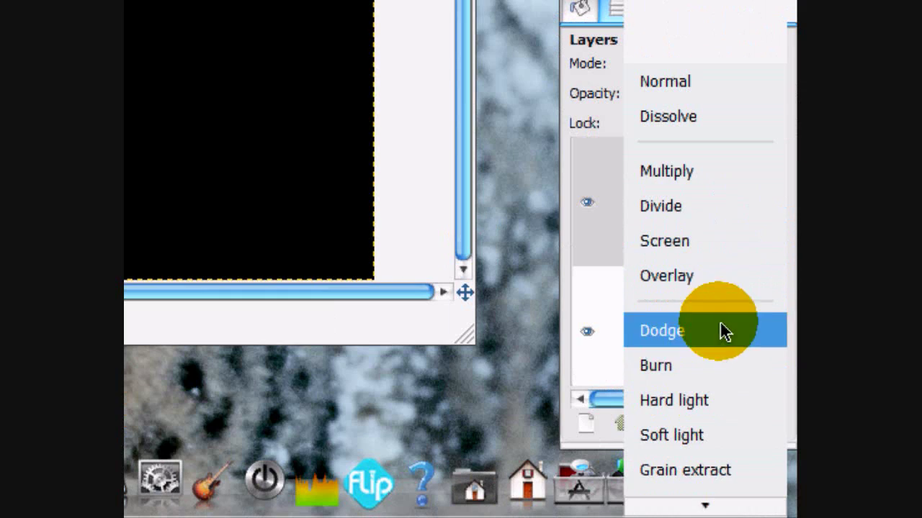
pyautogui.click(692, 331)
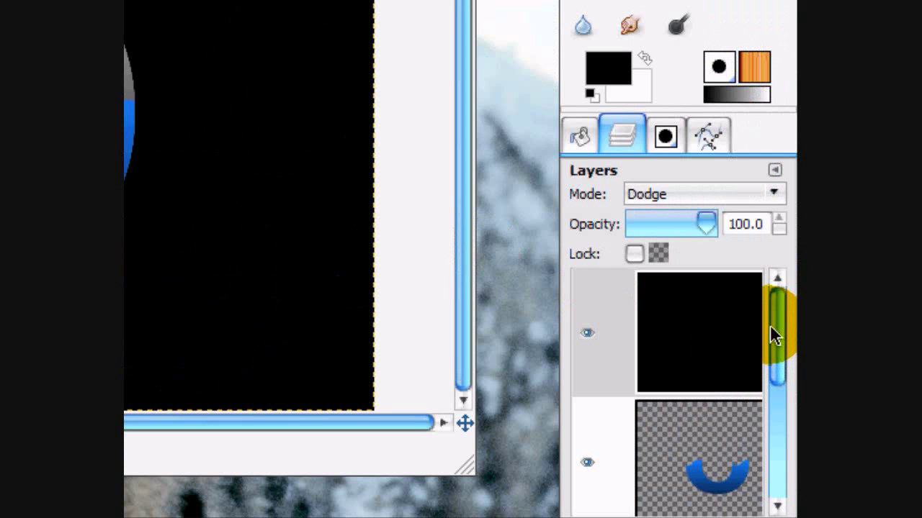
pyautogui.moveTo(775, 335); pyautogui.dragTo(697, 421)
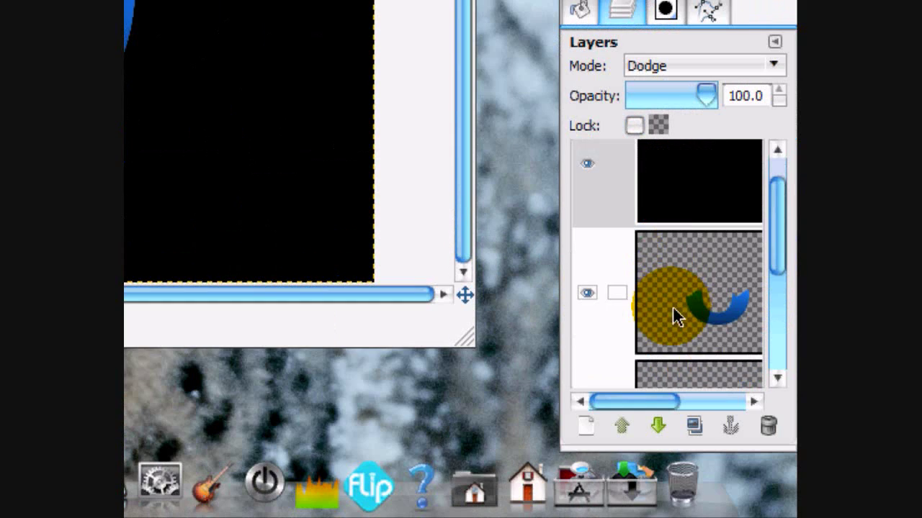
pyautogui.click(675, 311)
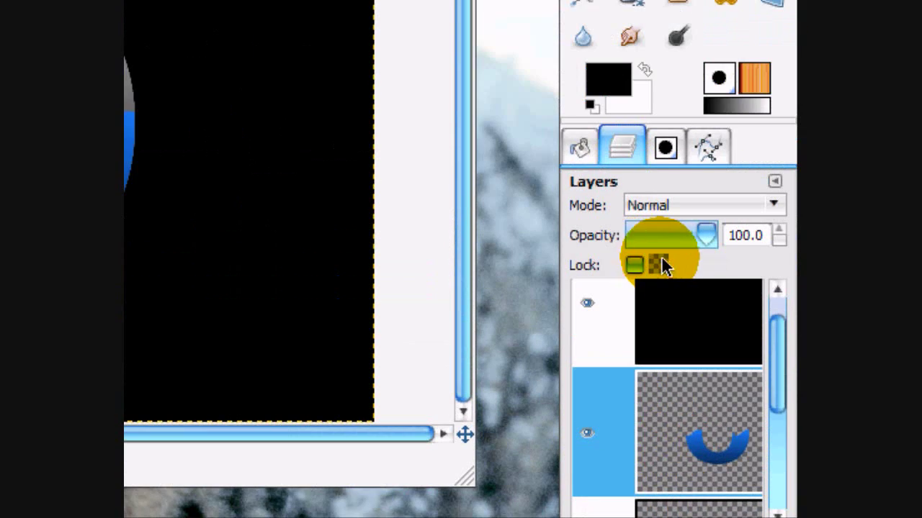
# Lock the blue layer's alpha channel, undo the stray black brush stroke, and make white the foreground color
pyautogui.click(635, 266)
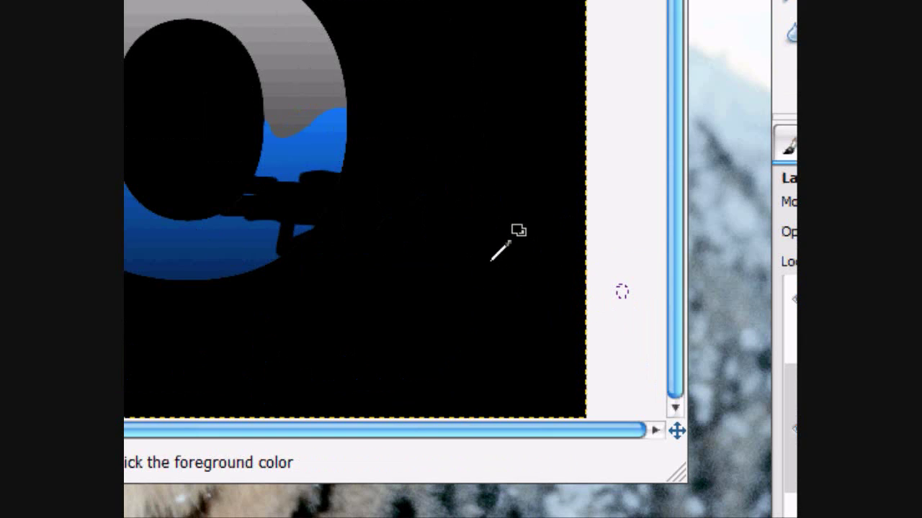
pyautogui.hotkey('ctrl', 'z')
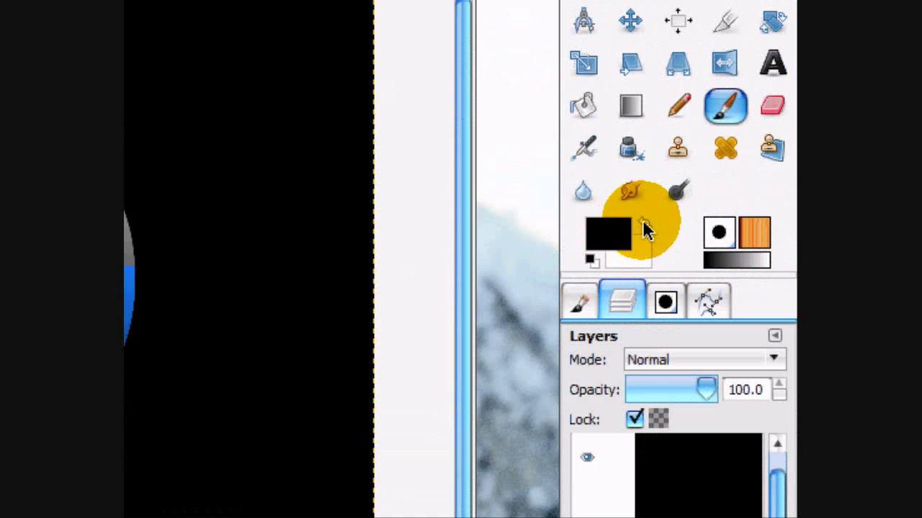
pyautogui.click(645, 226)
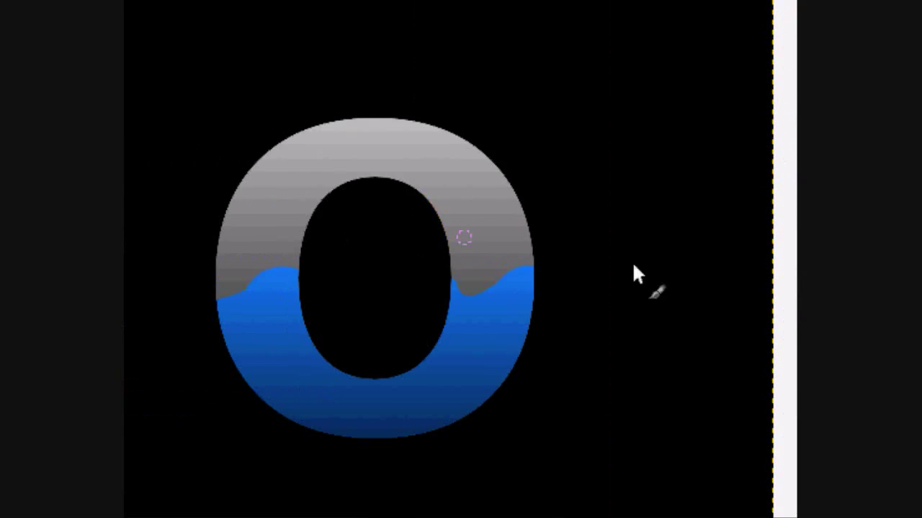
# Set up the Paintbrush with the Circle Fuzzy (19) brush, opacity 29.1 and scale 3.66
pyautogui.click(580, 303)
pyautogui.click(648, 443)
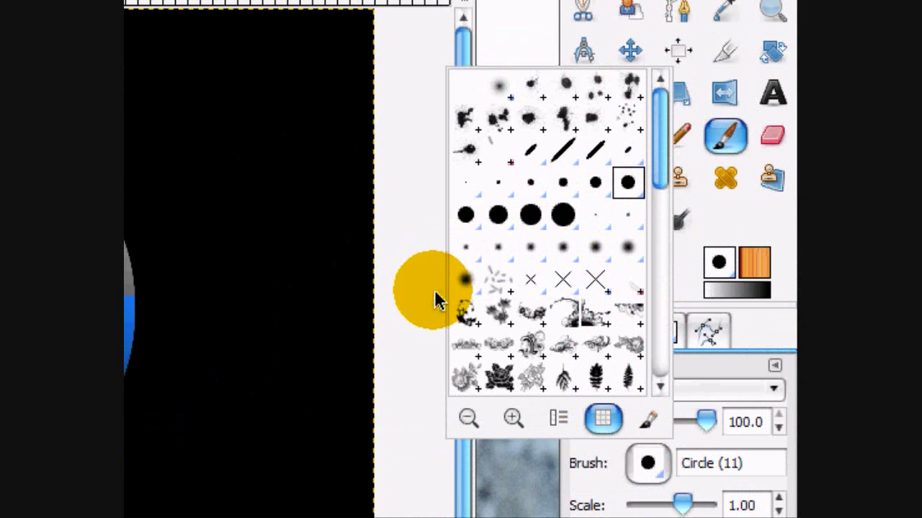
pyautogui.click(529, 331)
pyautogui.moveTo(705, 422); pyautogui.dragTo(784, 422)
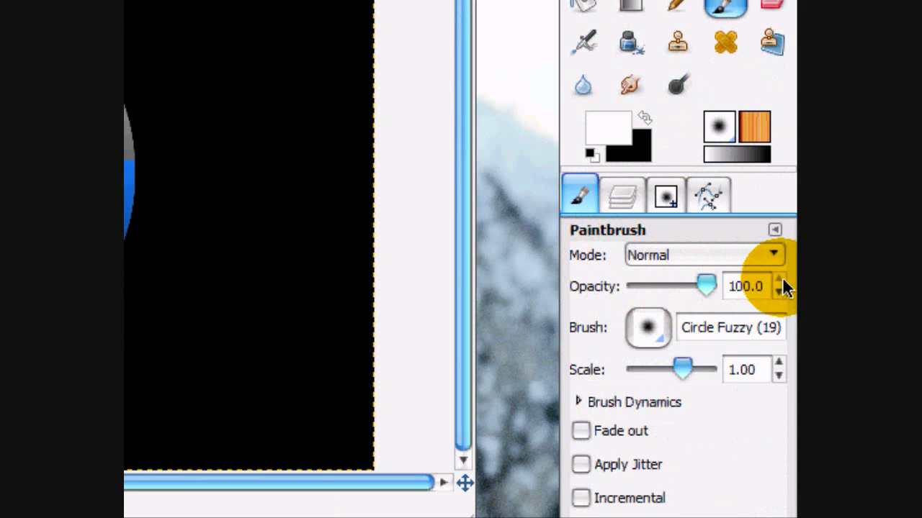
pyautogui.moveTo(640, 283); pyautogui.dragTo(654, 286)
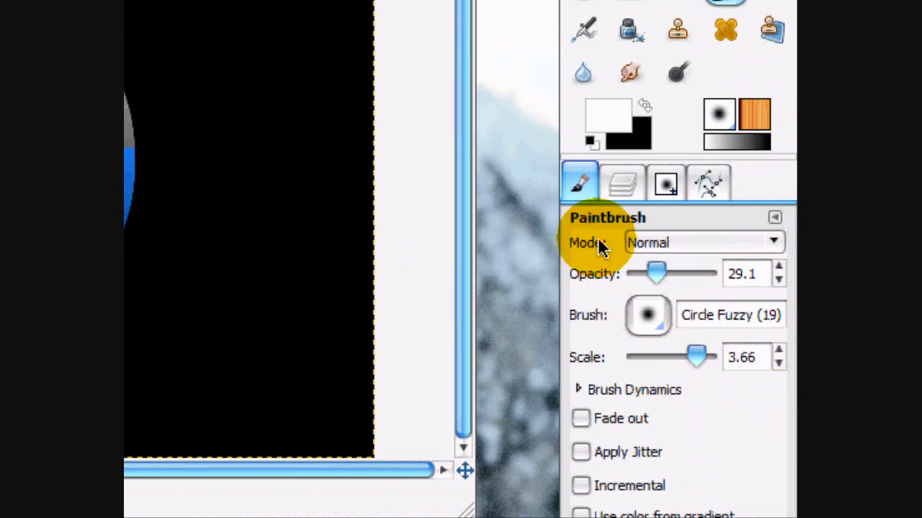
# Paint soft white highlights over the blue half of the O on the black Dodge layer
pyautogui.click(623, 183)
pyautogui.click(708, 370)
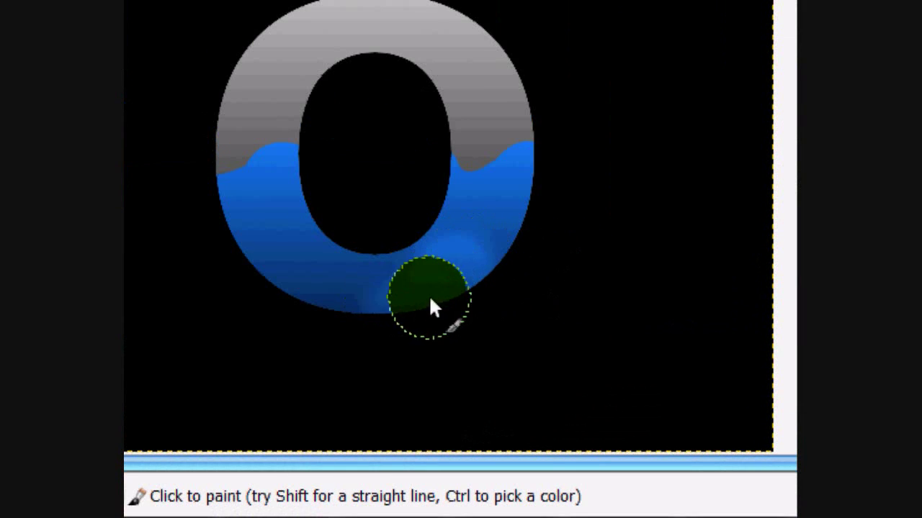
pyautogui.moveTo(430, 189); pyautogui.dragTo(434, 245)
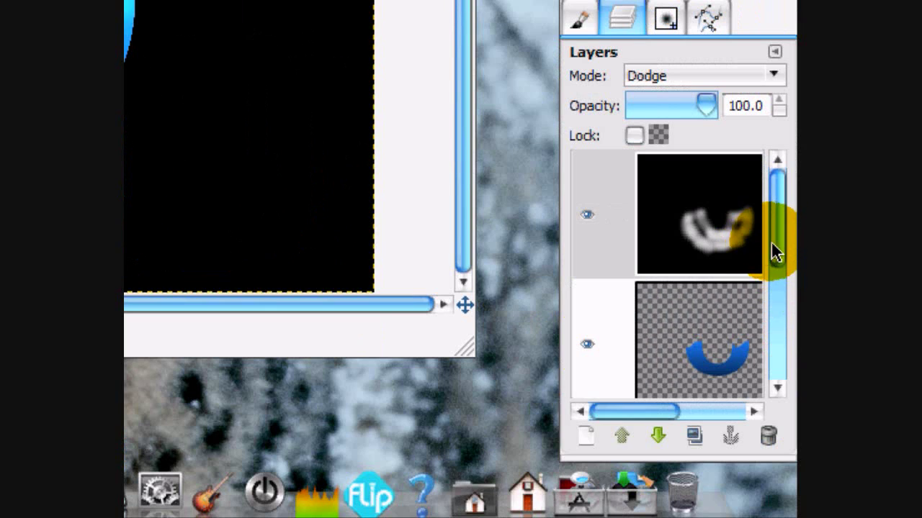
# Make the blue layer active and turn off its alpha channel lock
pyautogui.moveTo(777, 252)
pyautogui.mouseDown()
pyautogui.moveTo(788, 283)
pyautogui.moveTo(784, 247)
pyautogui.moveTo(785, 268)
pyautogui.mouseUp()
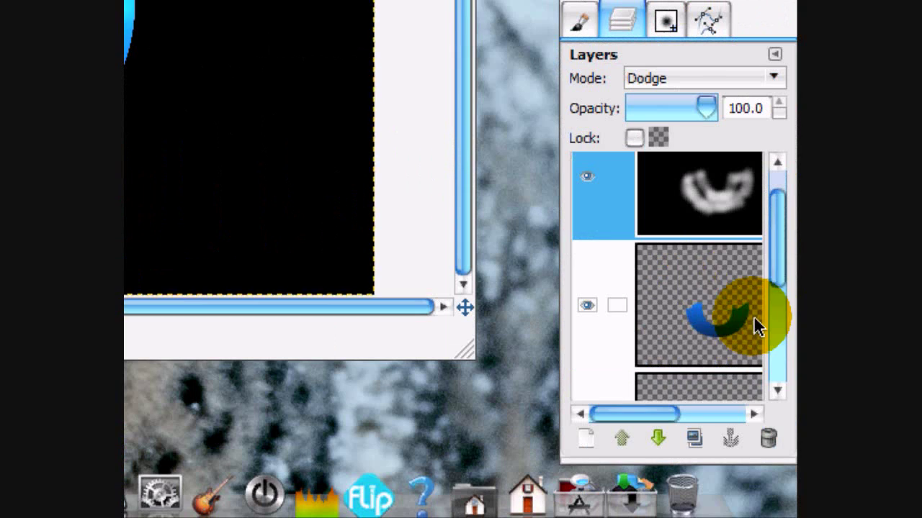
pyautogui.click(710, 281)
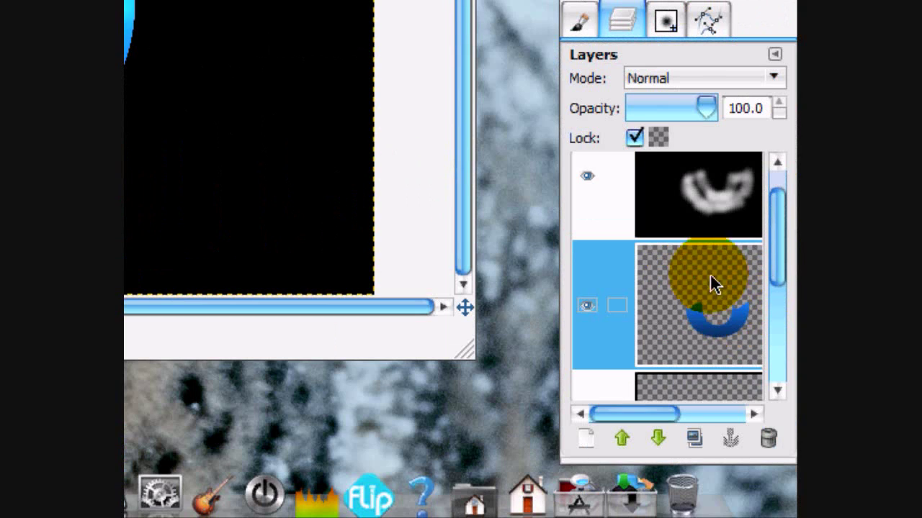
pyautogui.click(634, 136)
# Render Plasma clouds on the black background layer with random seed 0 and turbulence close to the maximum
pyautogui.moveTo(771, 221); pyautogui.dragTo(787, 140)
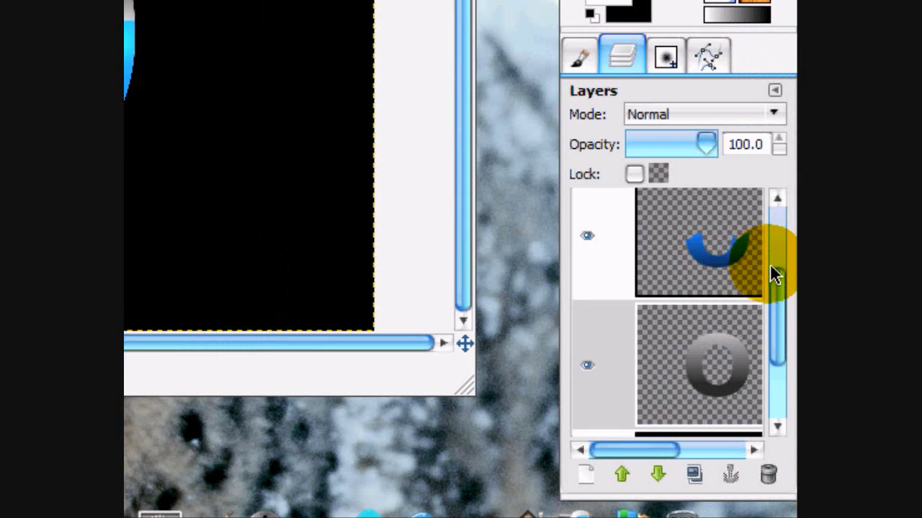
pyautogui.moveTo(775, 283); pyautogui.dragTo(773, 387)
pyautogui.click(713, 375)
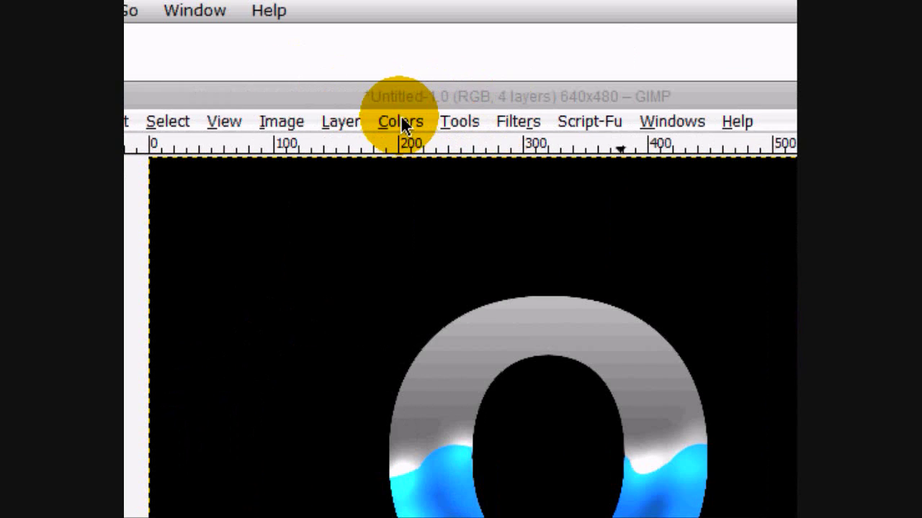
pyautogui.click(340, 121)
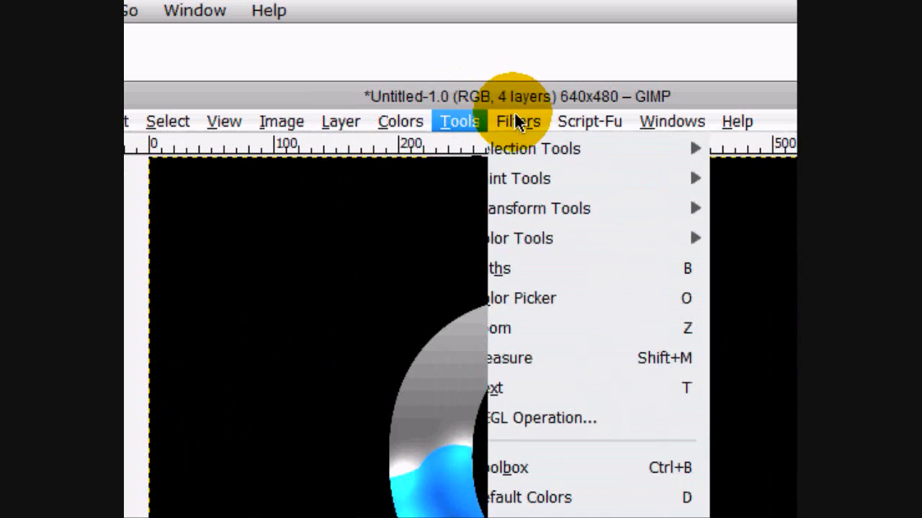
pyautogui.moveTo(518, 123)
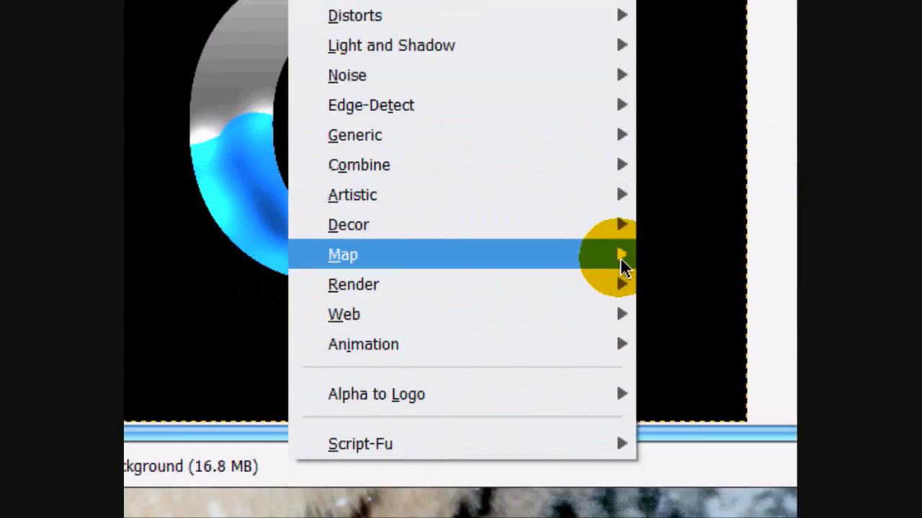
pyautogui.moveTo(604, 291)
pyautogui.moveTo(724, 282)
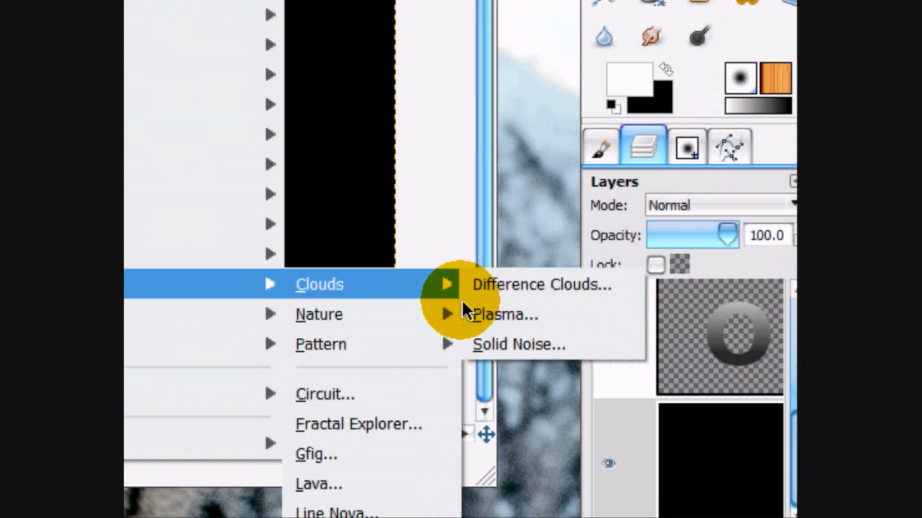
pyautogui.click(496, 318)
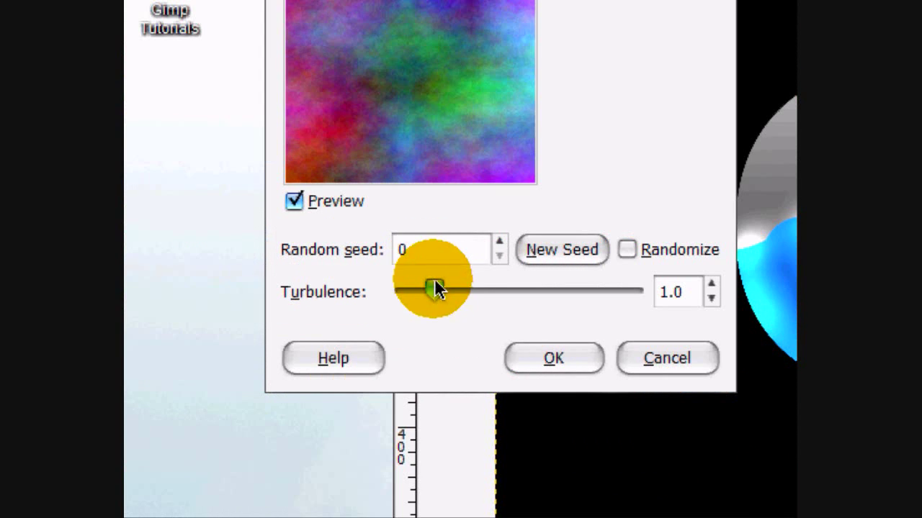
pyautogui.moveTo(435, 289); pyautogui.dragTo(633, 291)
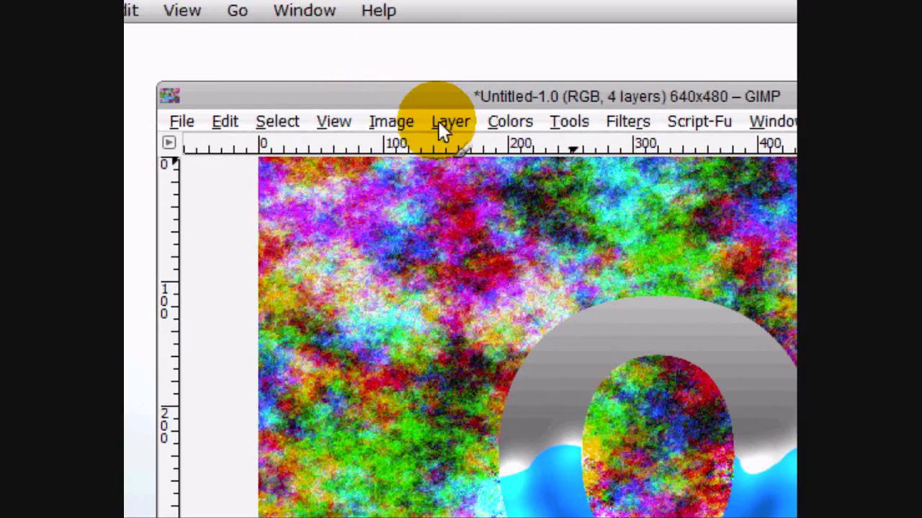
# Desaturate the plasma background using the Lightness shade of gray
pyautogui.click(268, 94)
pyautogui.moveTo(337, 97)
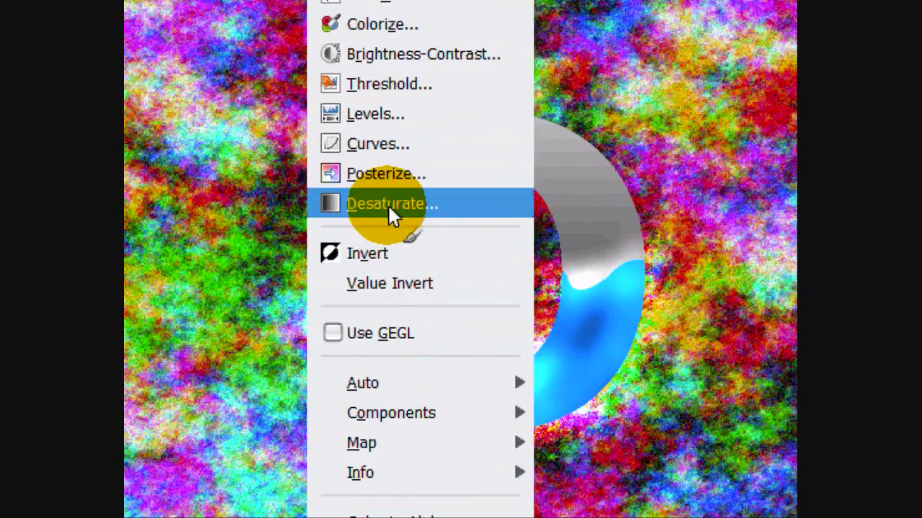
pyautogui.click(389, 205)
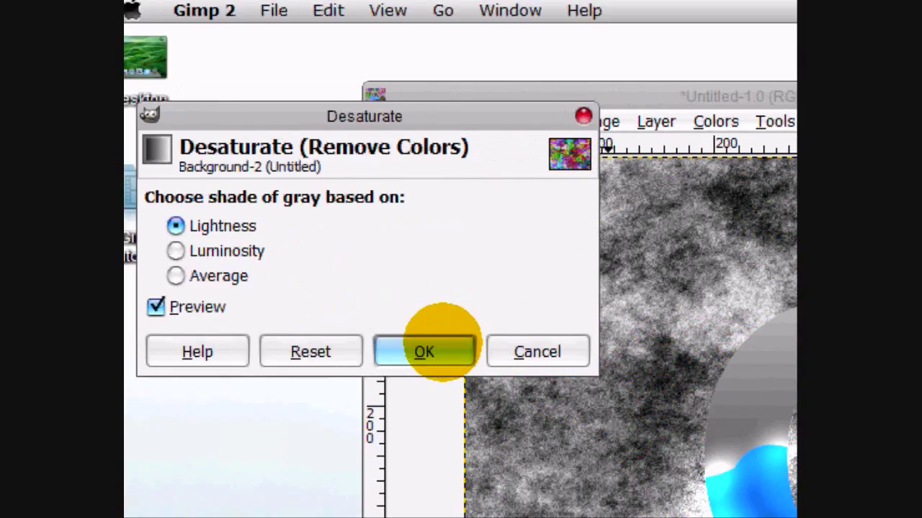
pyautogui.click(422, 352)
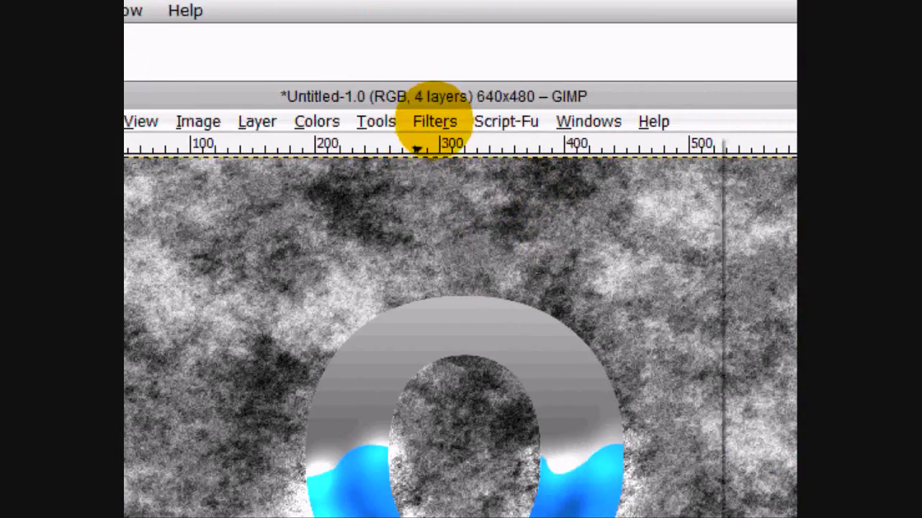
pyautogui.click(432, 120)
pyautogui.moveTo(545, 288)
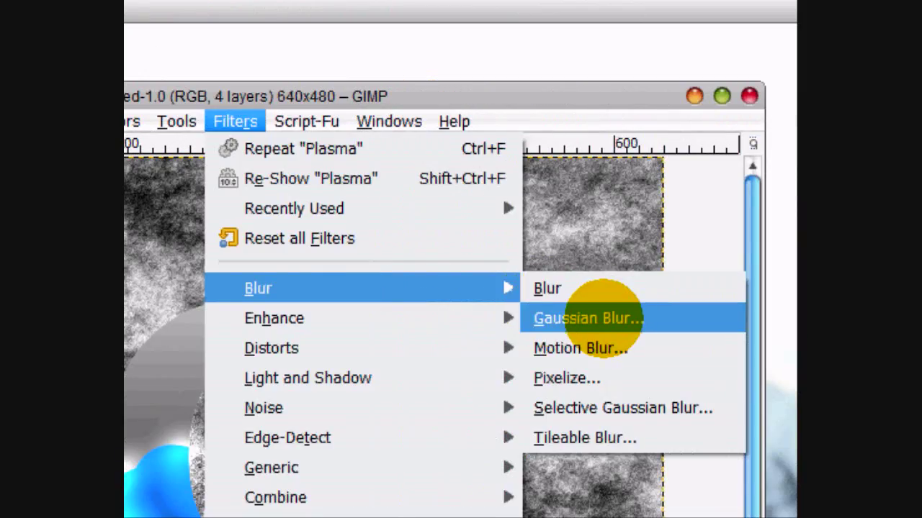
pyautogui.click(594, 318)
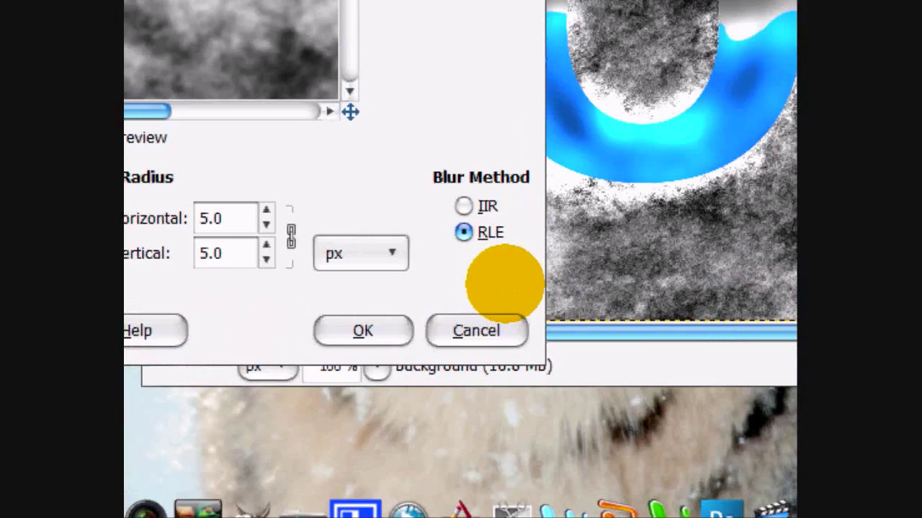
pyautogui.click(482, 481)
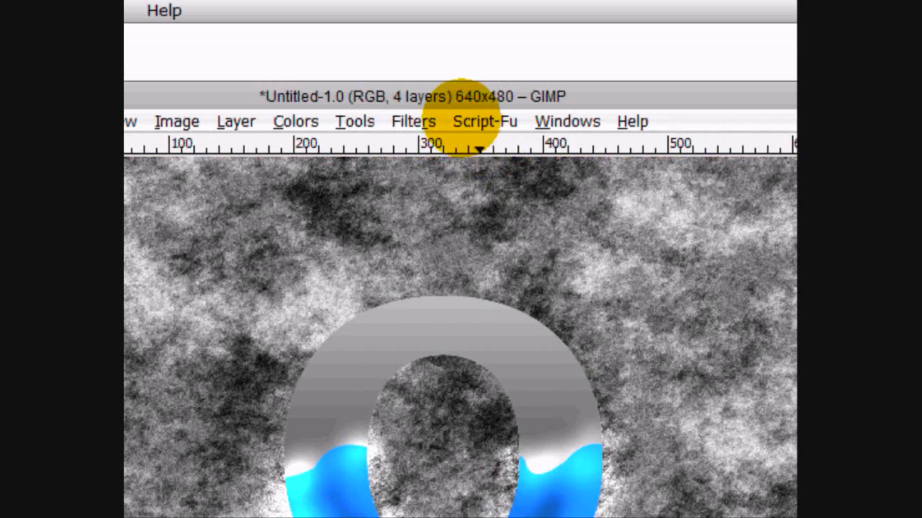
# Apply a linear Motion Blur to the gray background with an angle of 90 and a length of about 109
pyautogui.click(413, 121)
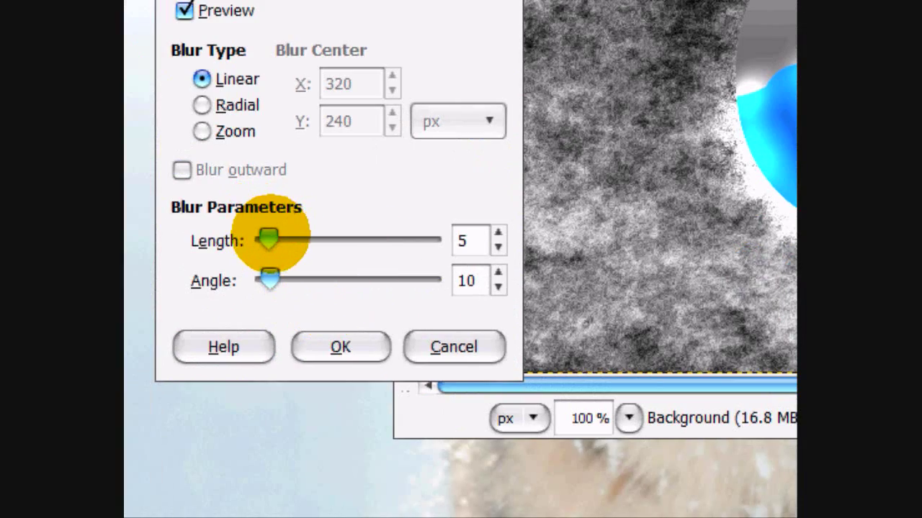
pyautogui.doubleClick(472, 281)
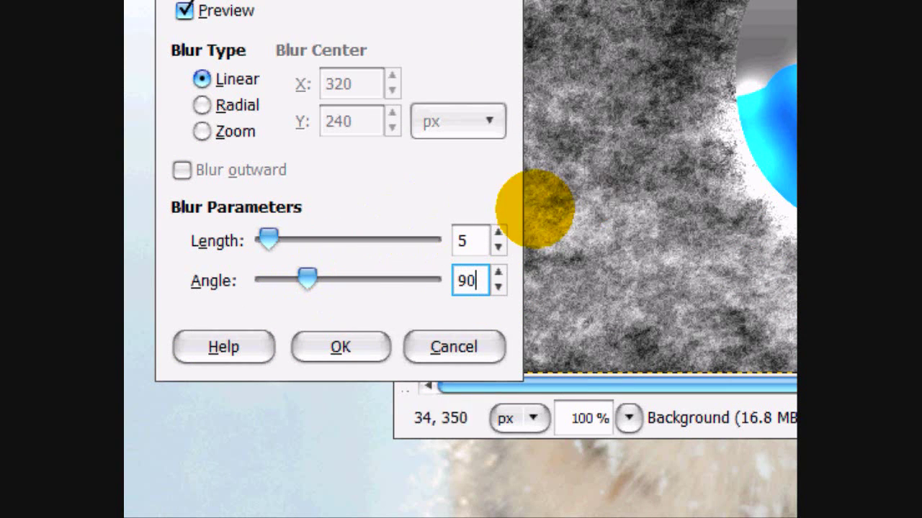
pyautogui.moveTo(267, 240); pyautogui.dragTo(372, 240)
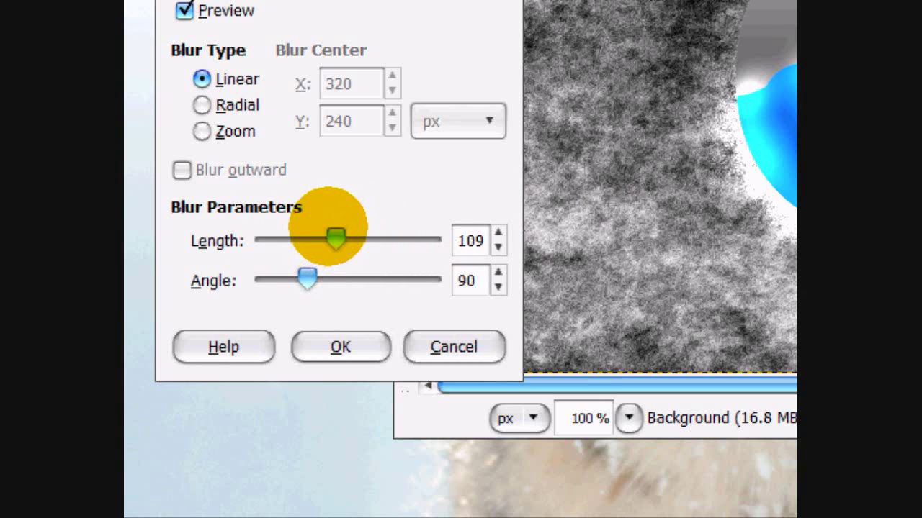
pyautogui.moveTo(327, 227); pyautogui.dragTo(329, 227)
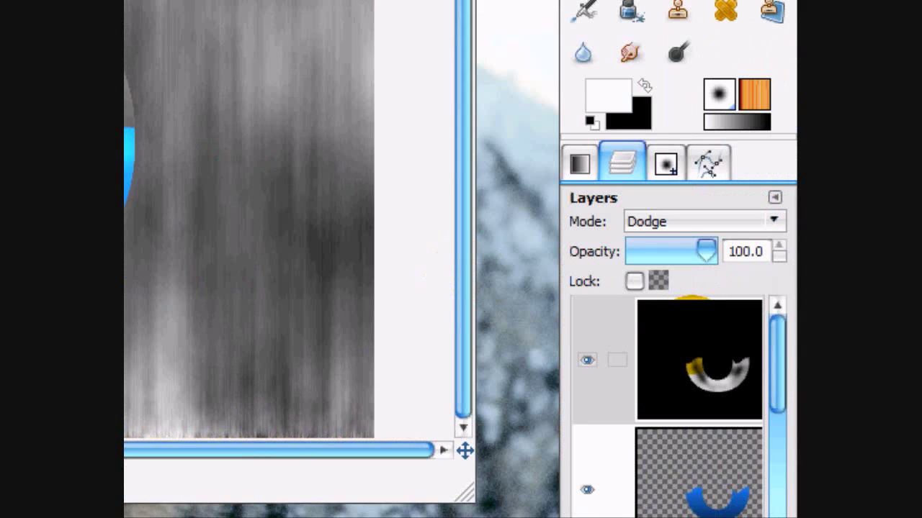
# Make the Dodge highlight layer active and switch to the Paintbrush
pyautogui.click(694, 332)
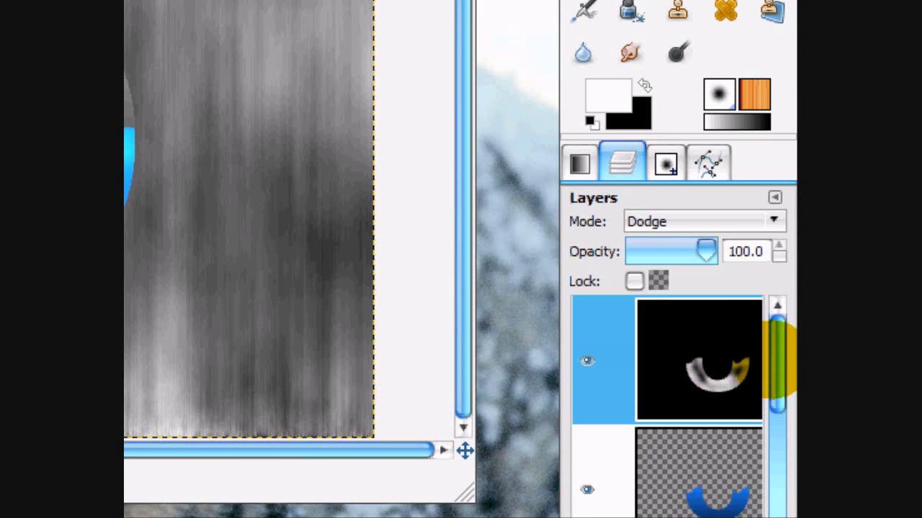
pyautogui.moveTo(776, 360); pyautogui.dragTo(790, 495)
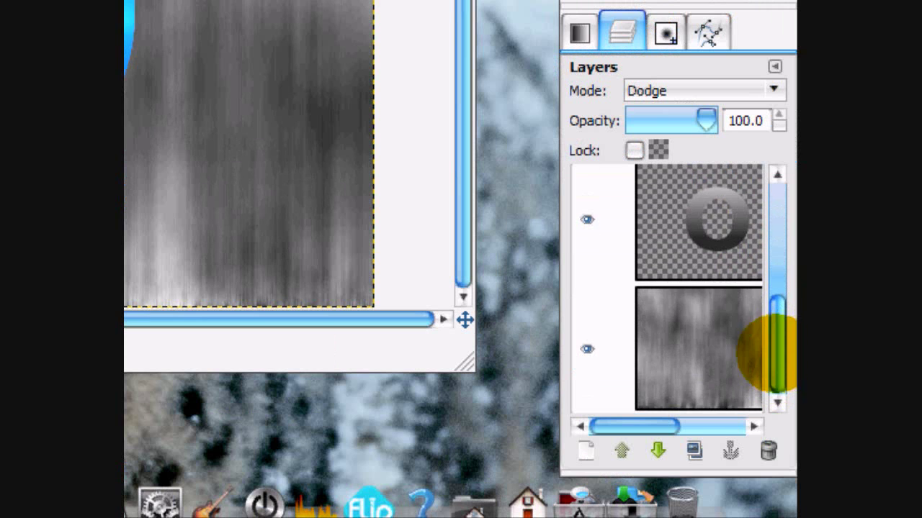
pyautogui.click(715, 346)
pyautogui.moveTo(771, 332); pyautogui.dragTo(774, 172)
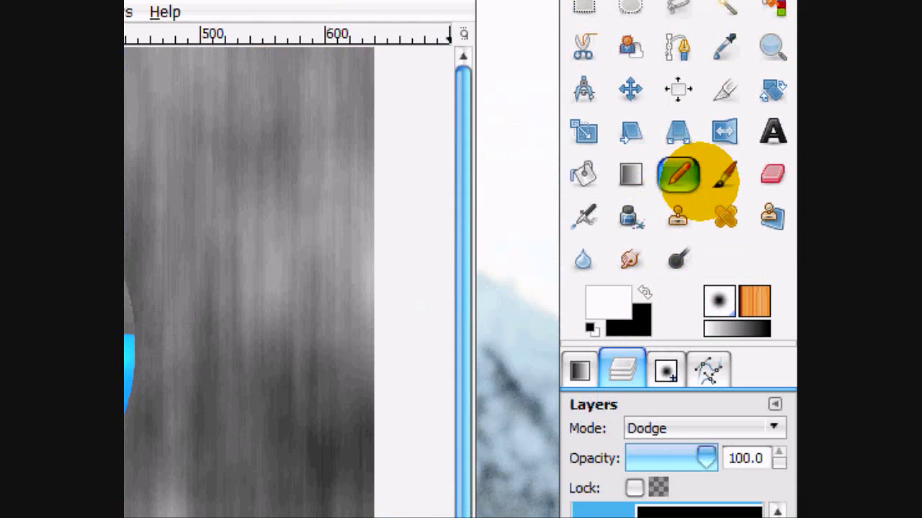
pyautogui.click(724, 177)
# Make the gray gradient O layer active and turn its alpha into a selection
pyautogui.moveTo(776, 272); pyautogui.dragTo(772, 339)
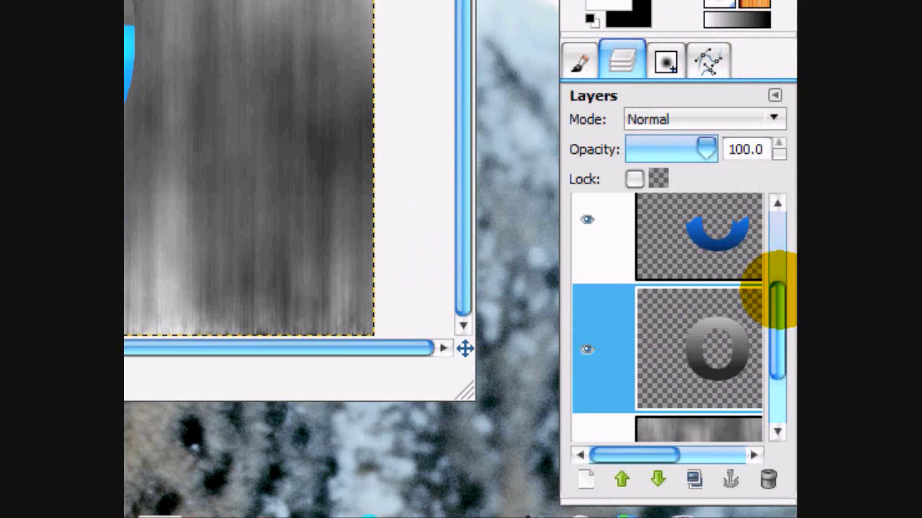
pyautogui.moveTo(778, 299)
pyautogui.mouseDown()
pyautogui.moveTo(769, 212)
pyautogui.moveTo(771, 298)
pyautogui.mouseUp()
pyautogui.rightClick(637, 304)
pyautogui.click(549, 230)
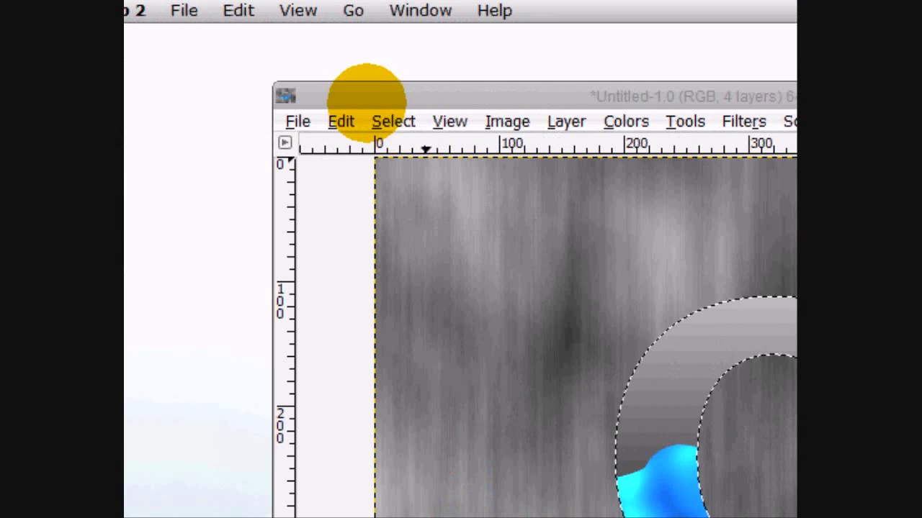
# Grow the O-shaped selection by 1 pixel and add a new layer filled with transparency
pyautogui.click(393, 121)
pyautogui.click(432, 466)
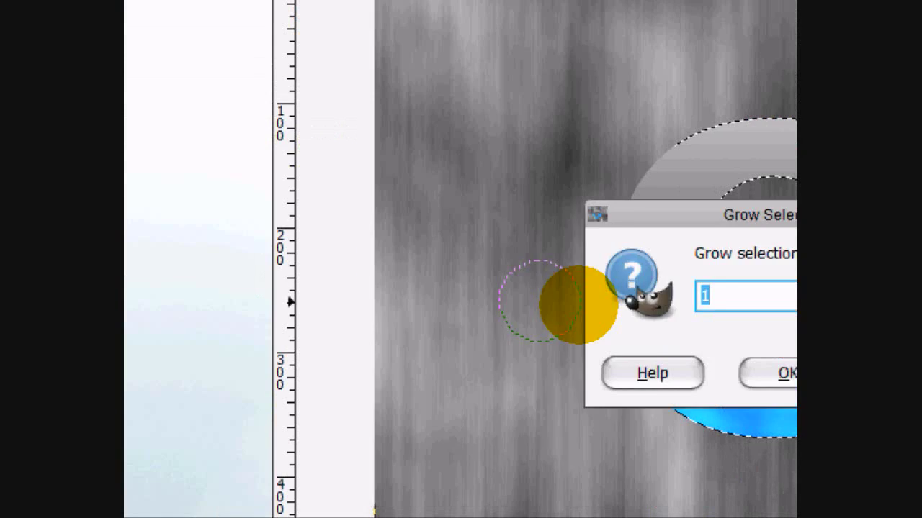
pyautogui.click(584, 367)
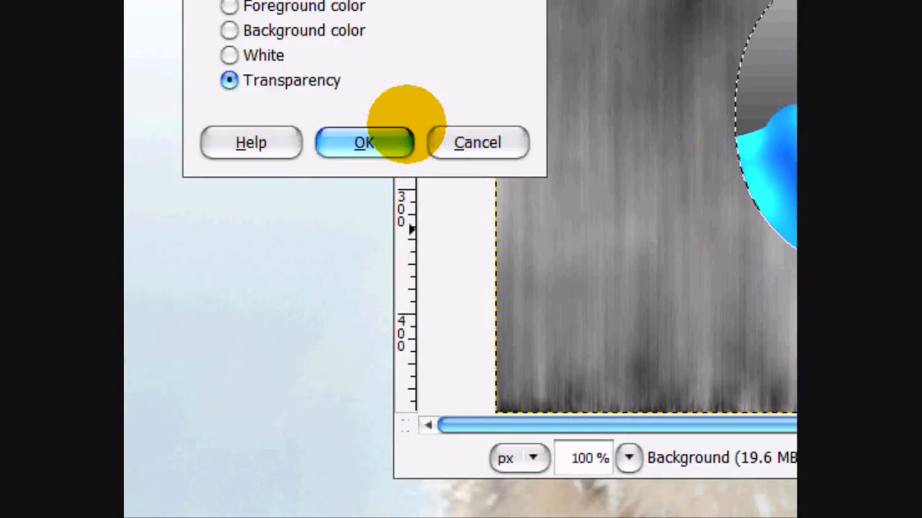
pyautogui.click(364, 142)
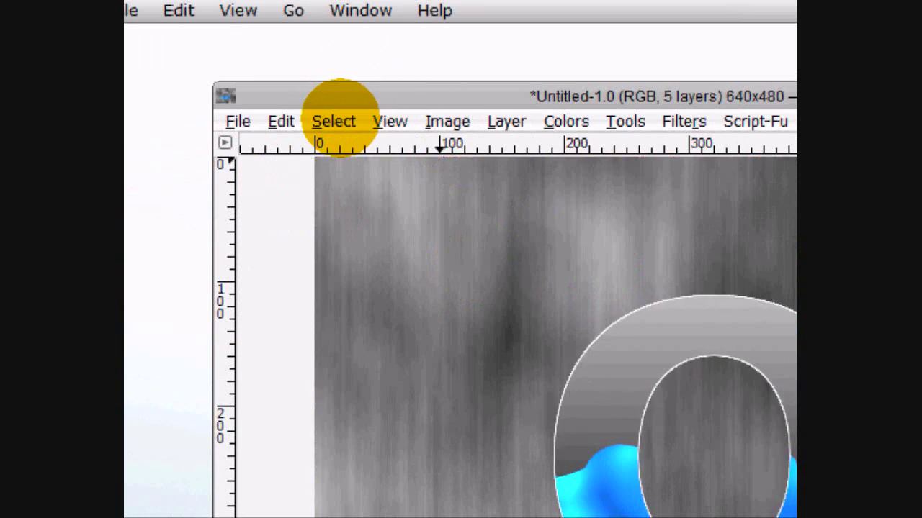
# Clear the selection around the outlined letter O
pyautogui.click(333, 122)
pyautogui.click(358, 178)
pyautogui.click(655, 309)
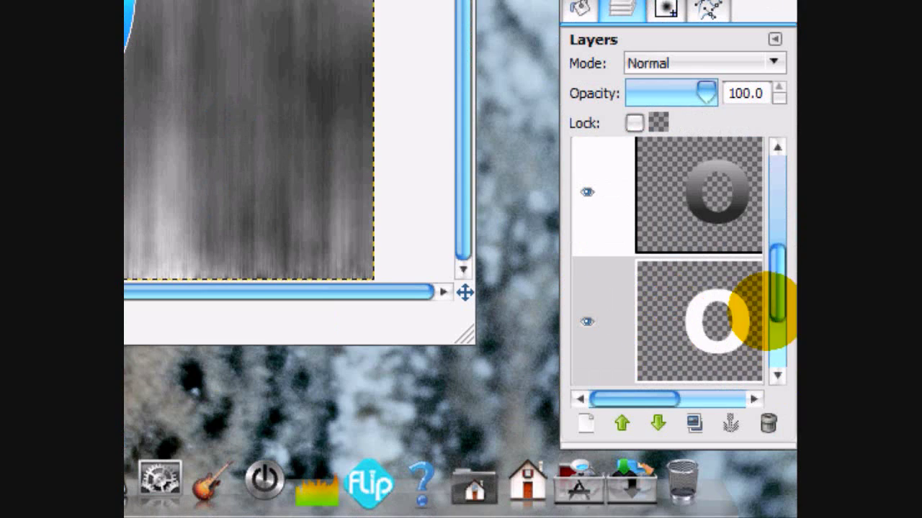
# Turn the gray gradient O layer's alpha into a selection and add a new transparent layer for the shadow
pyautogui.rightClick(711, 223)
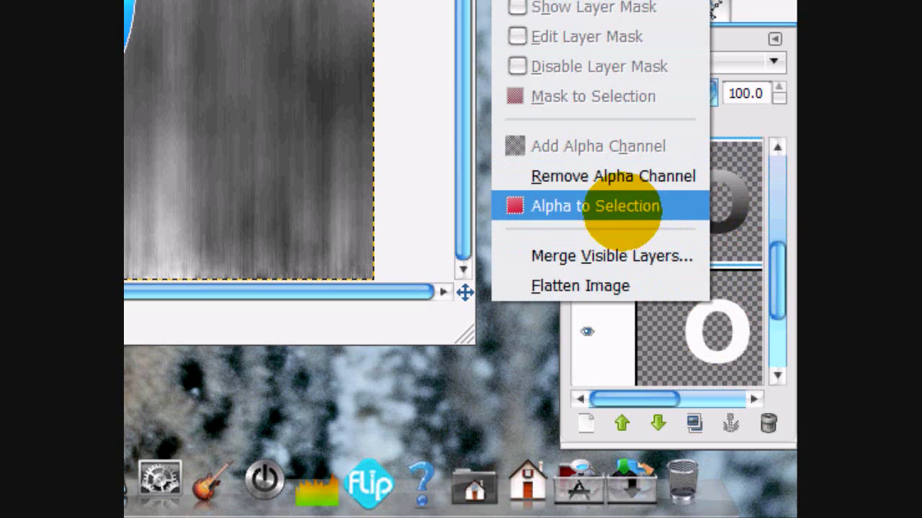
pyautogui.click(770, 252)
pyautogui.rightClick(716, 310)
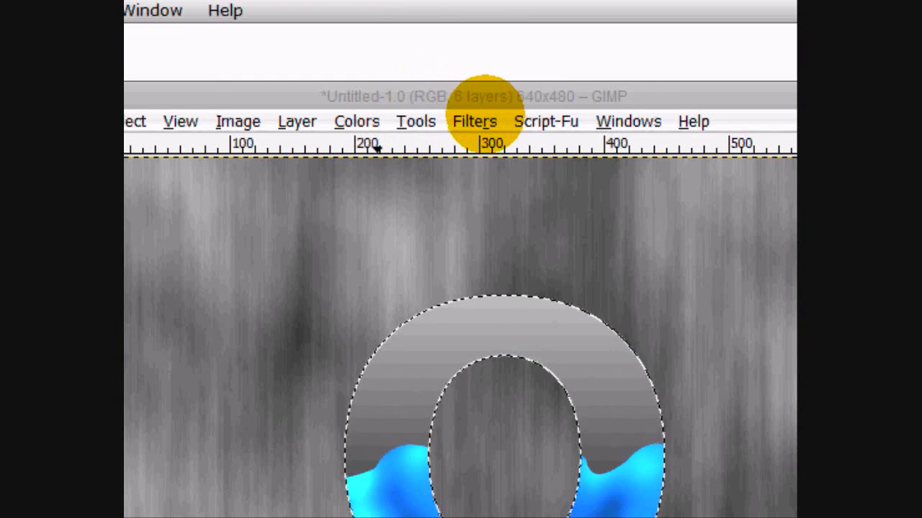
# Fill the O-shaped selection on the new layer with black using Bucket Fill and clear the selection
pyautogui.click(483, 110)
pyautogui.moveTo(324, 120)
pyautogui.click(559, 206)
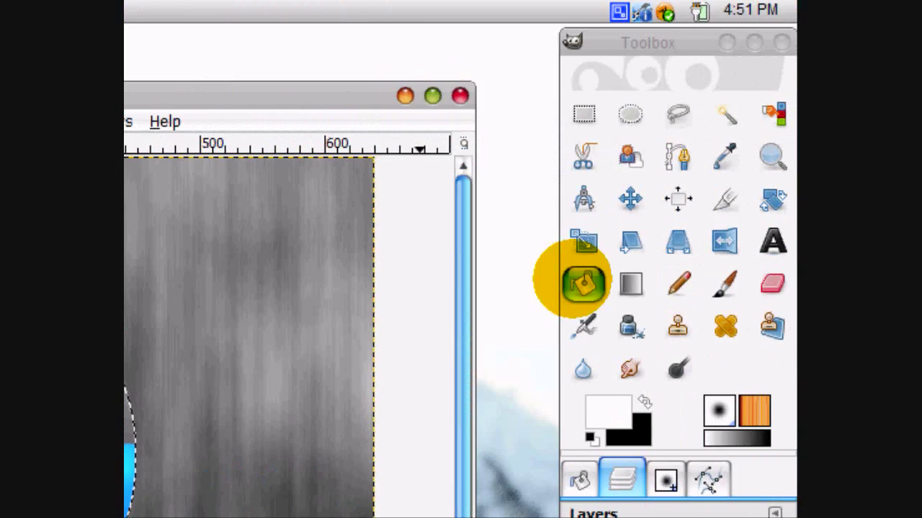
pyautogui.click(583, 283)
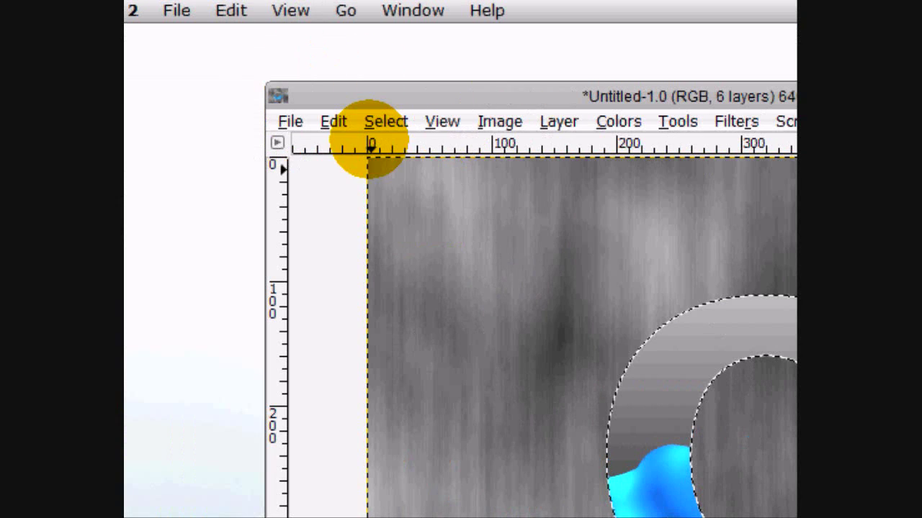
pyautogui.click(382, 123)
pyautogui.click(391, 207)
# Apply a Gaussian Blur to the black O layer to soften it into a shadow
pyautogui.click(538, 121)
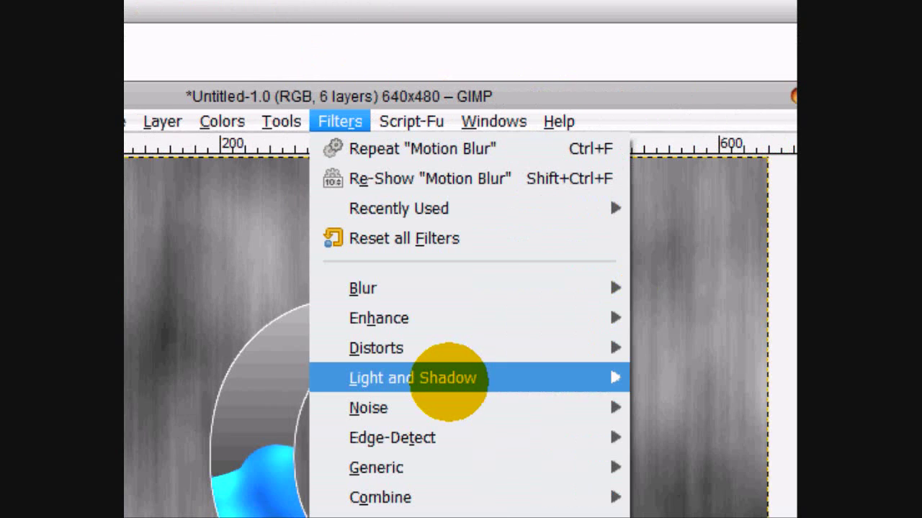
pyautogui.moveTo(599, 292)
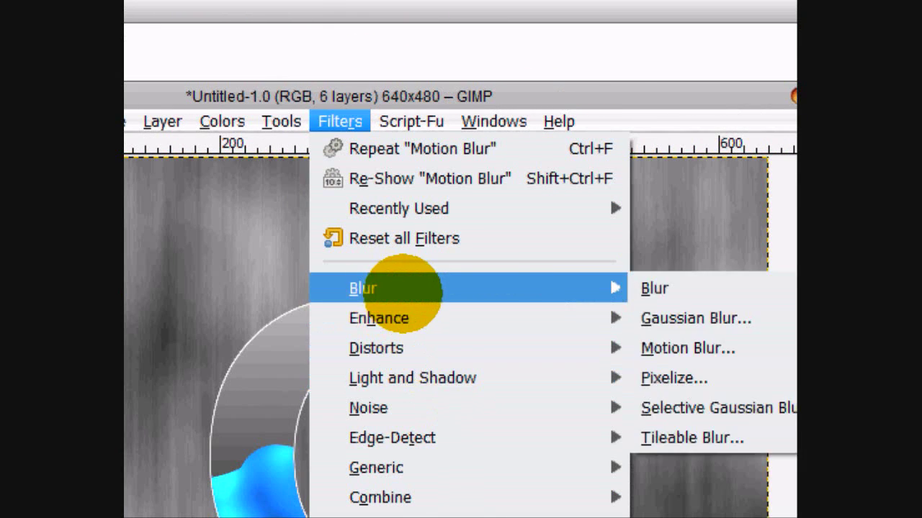
pyautogui.click(691, 318)
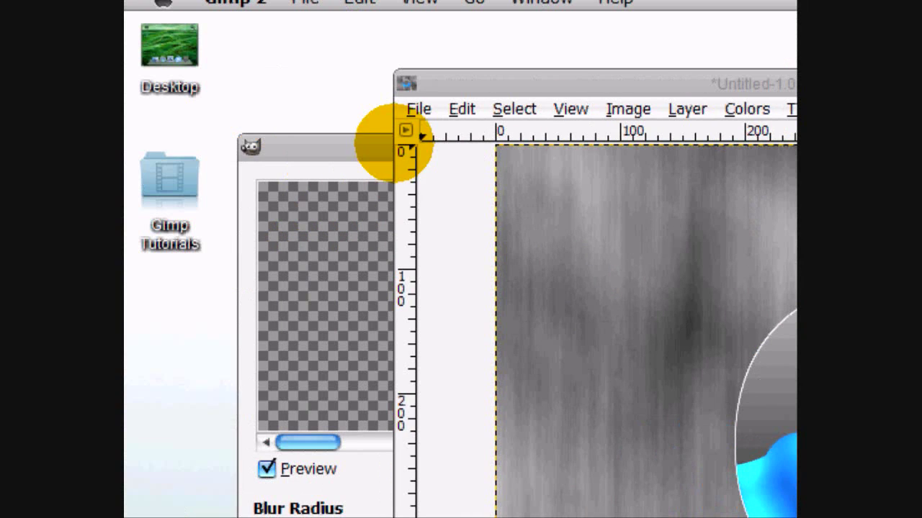
pyautogui.click(359, 142)
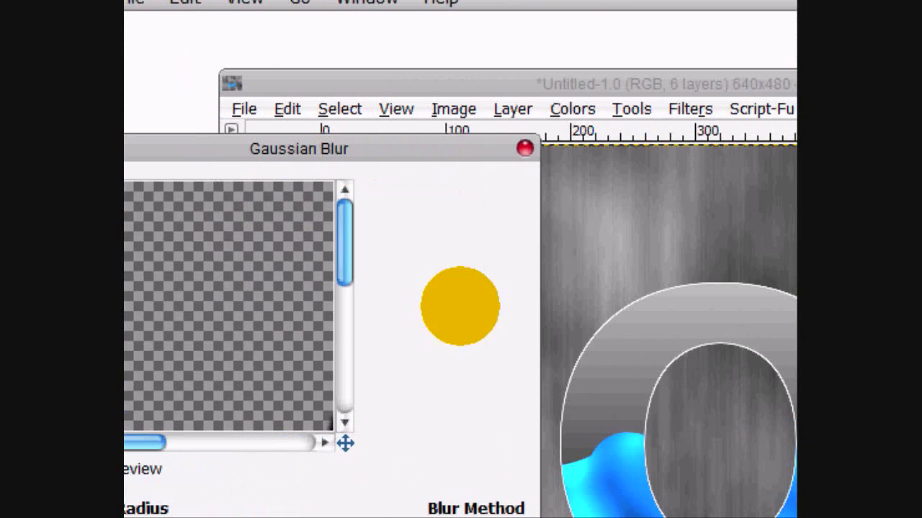
pyautogui.moveTo(519, 250); pyautogui.dragTo(519, 270)
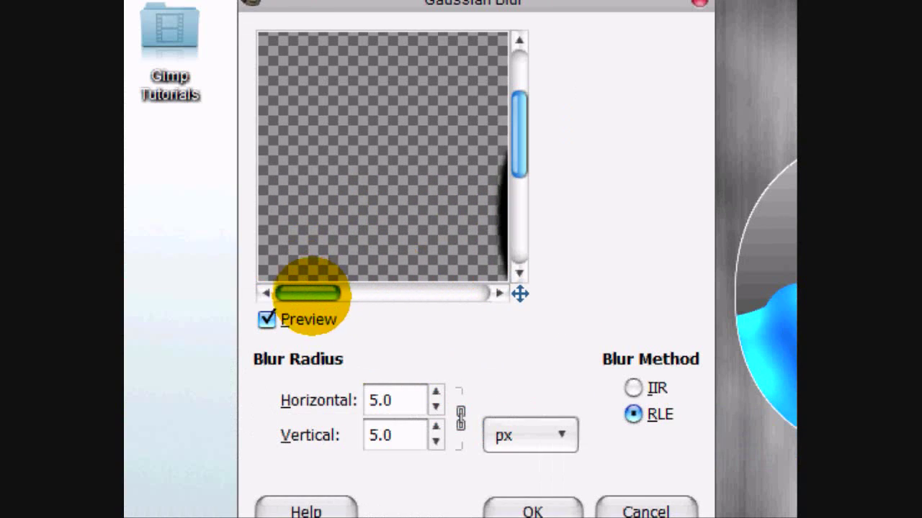
pyautogui.moveTo(134, 441); pyautogui.dragTo(168, 442)
pyautogui.doubleClick(396, 264)
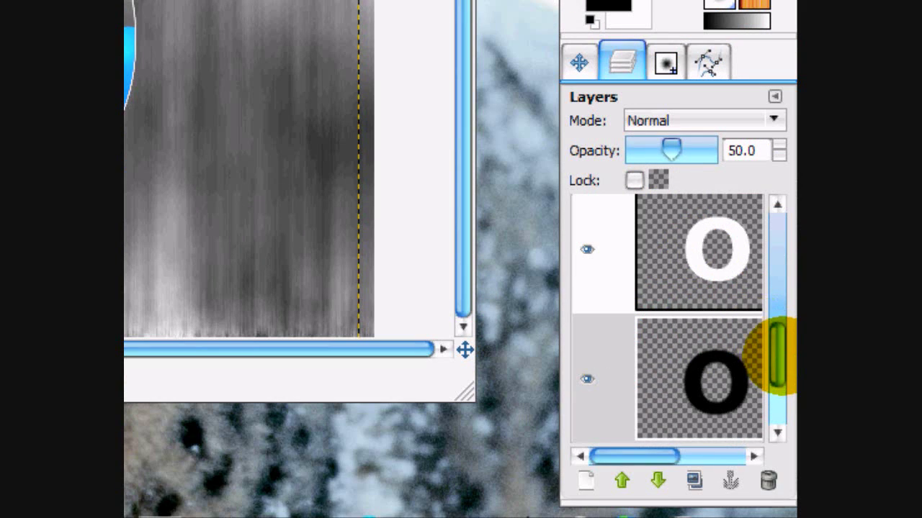
# Make the Dodge highlight layer active for the Paintbrush and swap the colors so white is the foreground
pyautogui.moveTo(776, 357); pyautogui.dragTo(777, 210)
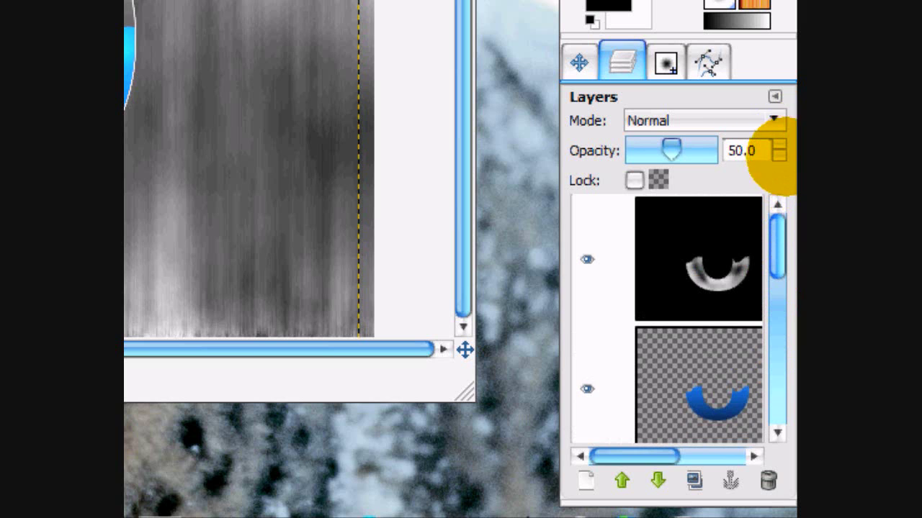
pyautogui.moveTo(777, 243); pyautogui.dragTo(789, 55)
pyautogui.moveTo(777, 244); pyautogui.dragTo(778, 256)
pyautogui.moveTo(776, 219); pyautogui.dragTo(777, 264)
pyautogui.click(716, 275)
pyautogui.click(723, 286)
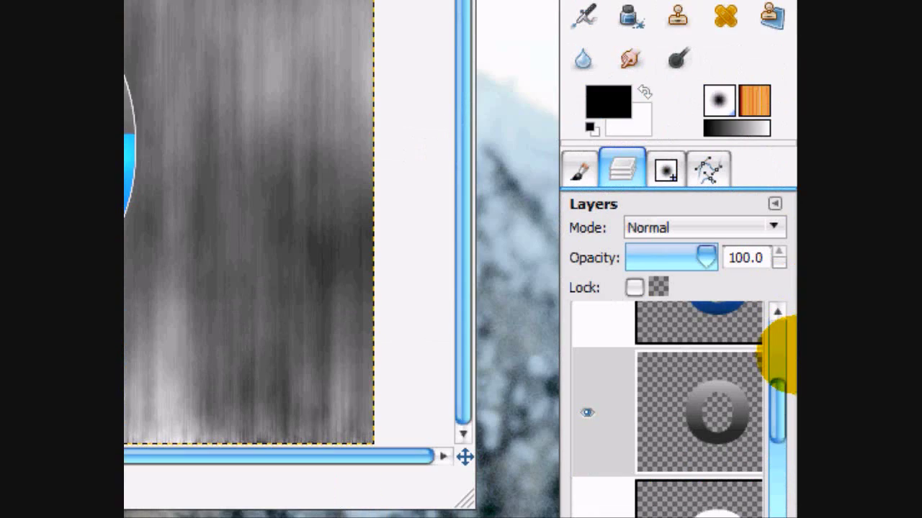
pyautogui.moveTo(779, 400); pyautogui.dragTo(779, 302)
pyautogui.click(644, 92)
pyautogui.click(683, 337)
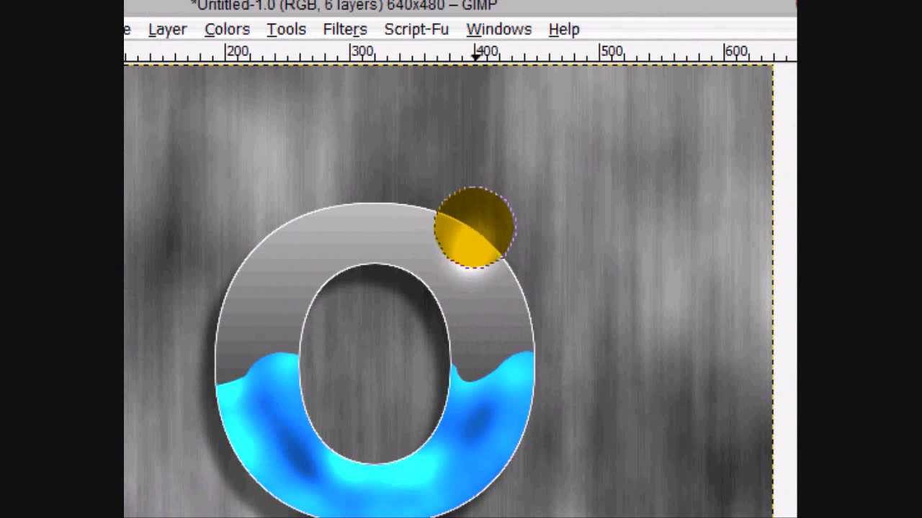
# Try painting a white highlight along the upper part of the O on the Dodge layer and undo it
pyautogui.moveTo(477, 237)
pyautogui.mouseDown()
pyautogui.moveTo(446, 217)
pyautogui.moveTo(456, 245)
pyautogui.moveTo(384, 220)
pyautogui.moveTo(423, 216)
pyautogui.moveTo(333, 204)
pyautogui.mouseUp()
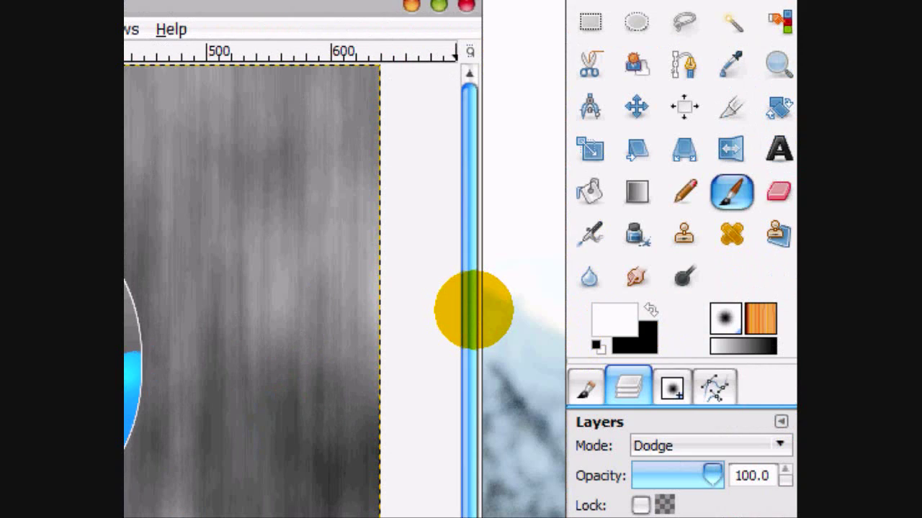
pyautogui.hotkey('alt', 'space')
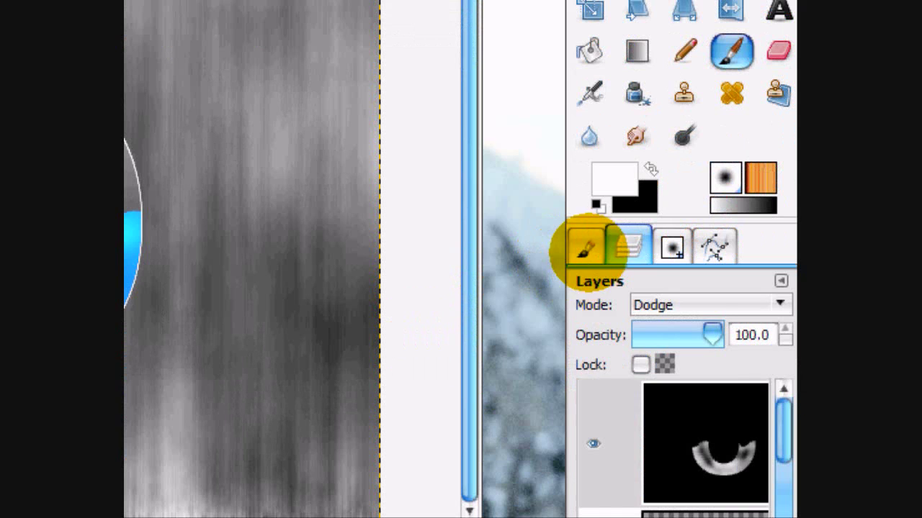
# Set the Paintbrush opacity to 16.4
pyautogui.click(585, 387)
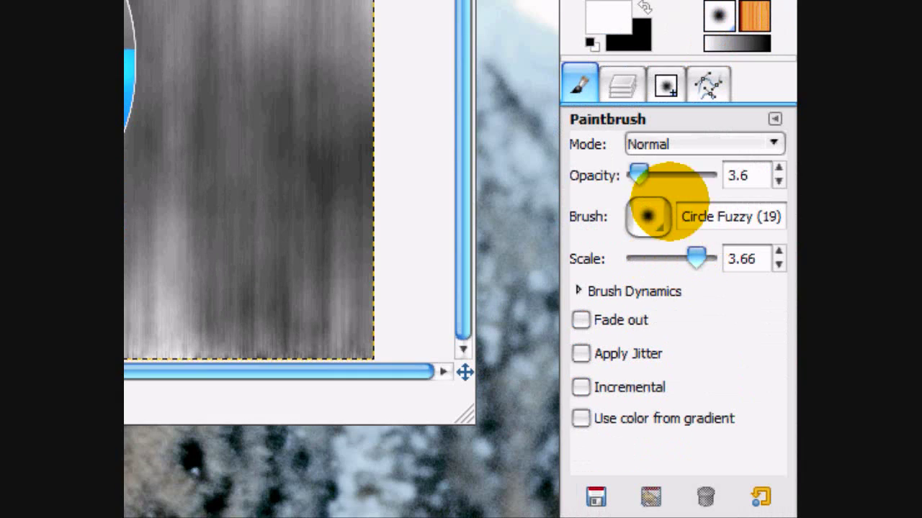
pyautogui.moveTo(642, 174); pyautogui.dragTo(650, 175)
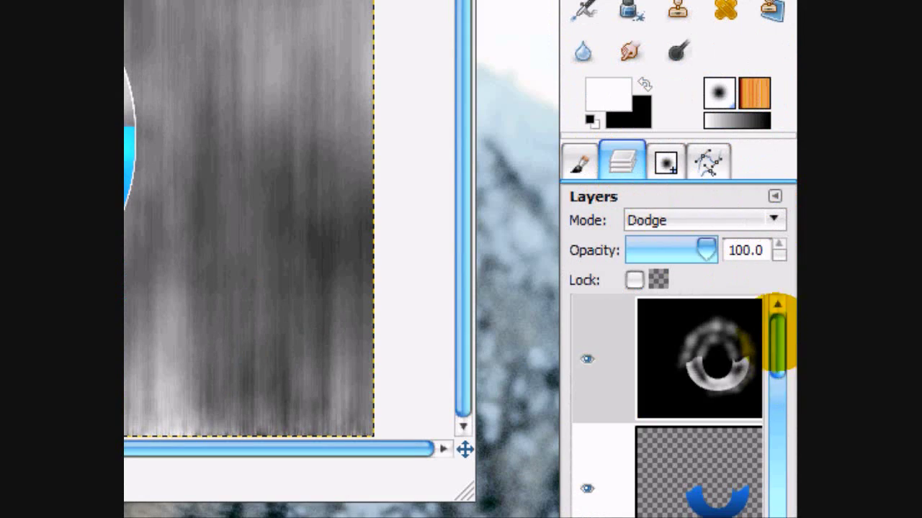
# Lower the Dodge highlight layer's opacity to 76.4
pyautogui.click(699, 358)
pyautogui.click(580, 162)
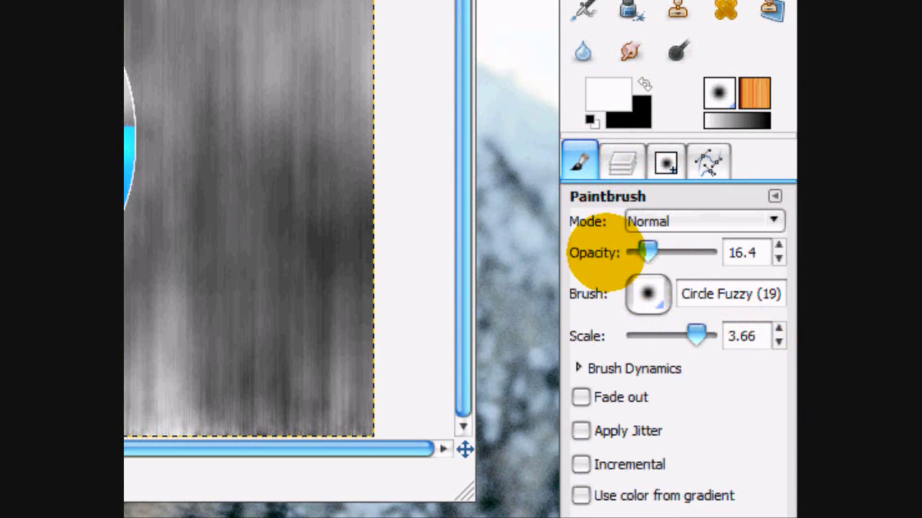
pyautogui.click(621, 162)
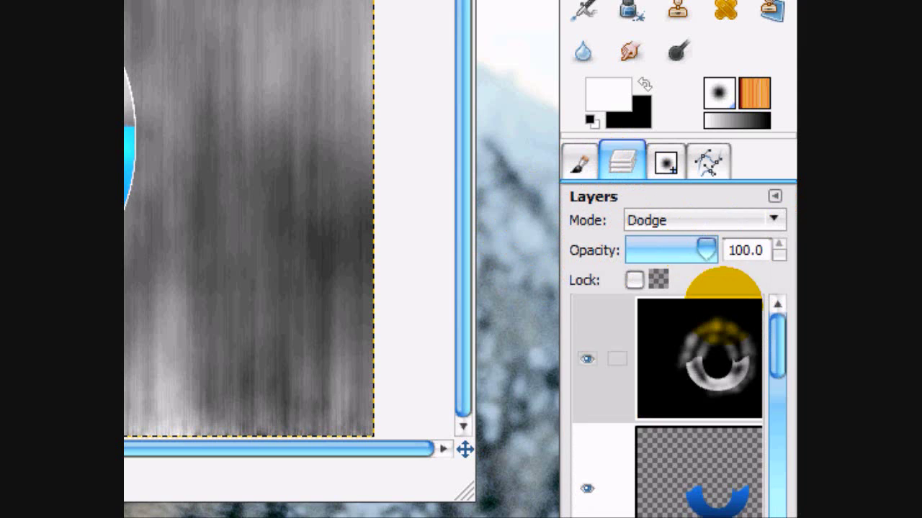
pyautogui.moveTo(705, 248); pyautogui.dragTo(692, 250)
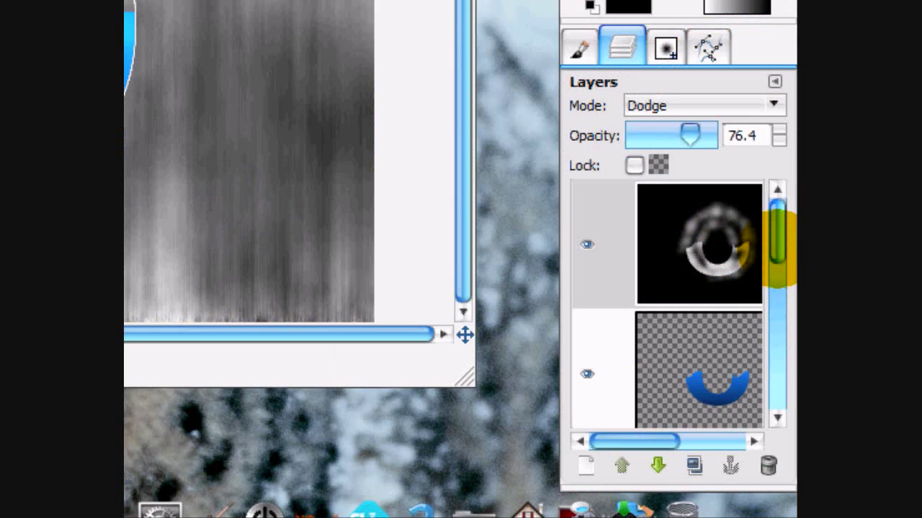
# Tint the streaked gray background layer blue with Color Balance, setting the midtones to Green 29 and Blue 72
pyautogui.moveTo(772, 248); pyautogui.dragTo(768, 353)
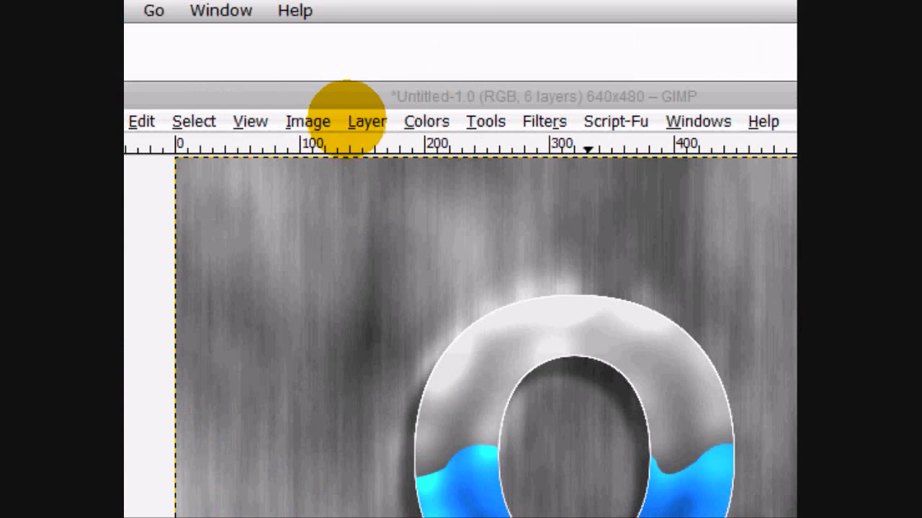
pyautogui.click(425, 119)
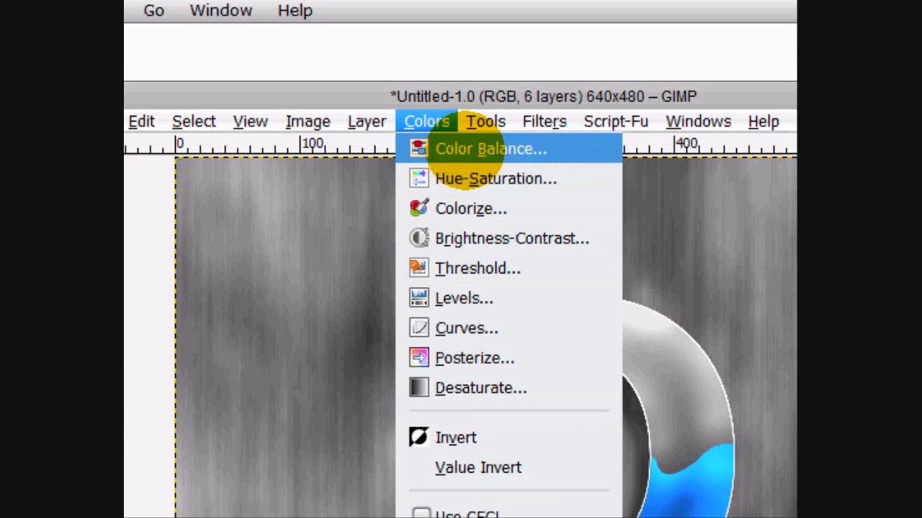
pyautogui.click(435, 147)
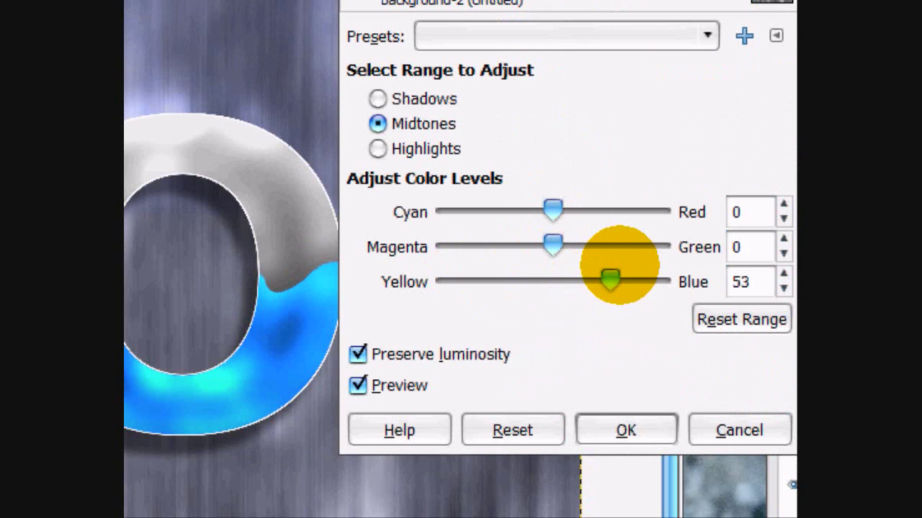
pyautogui.moveTo(620, 265); pyautogui.dragTo(622, 265)
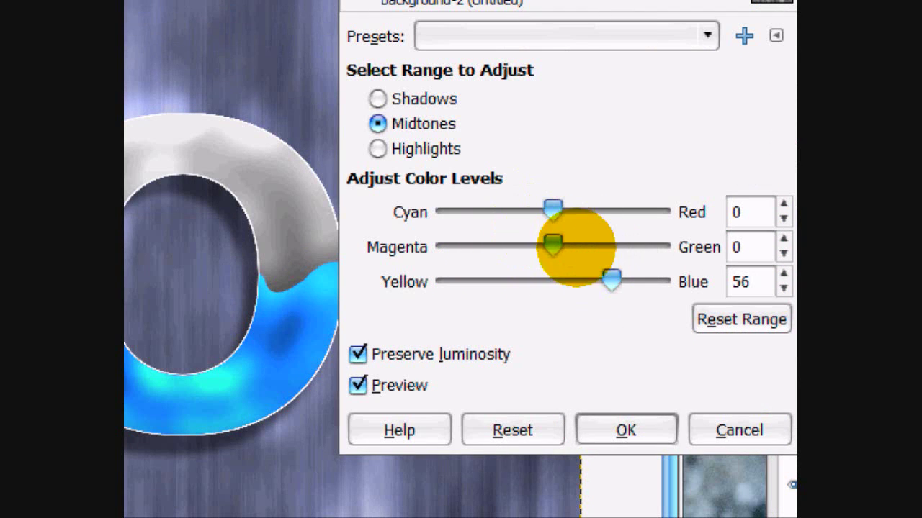
pyautogui.moveTo(552, 246); pyautogui.dragTo(575, 245)
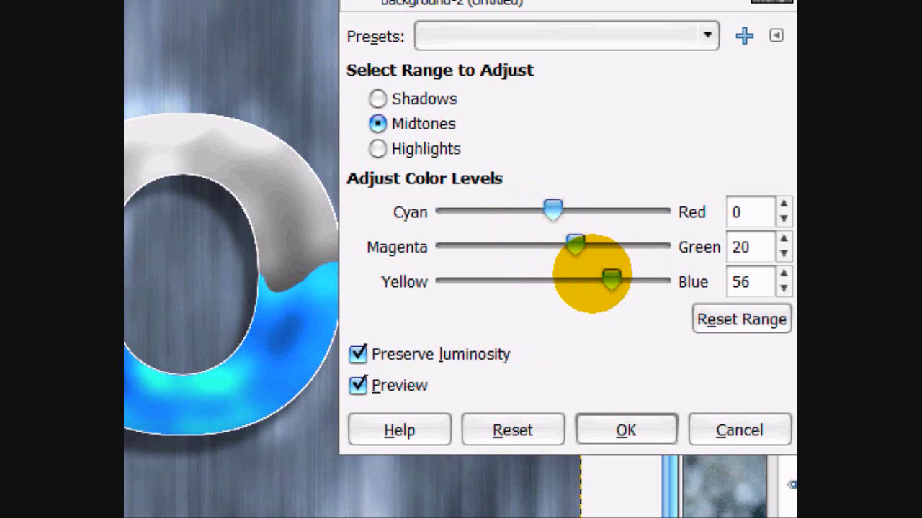
pyautogui.moveTo(625, 281); pyautogui.dragTo(629, 281)
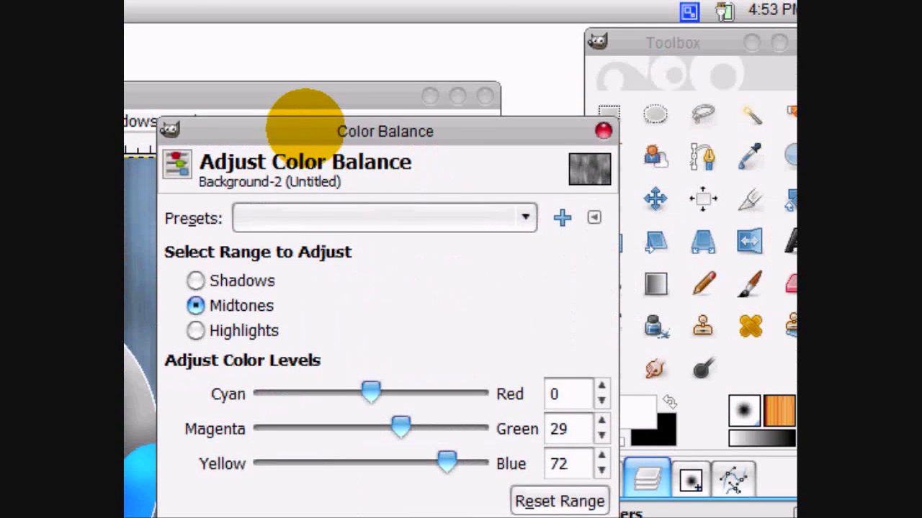
pyautogui.moveTo(307, 129); pyautogui.dragTo(386, 135)
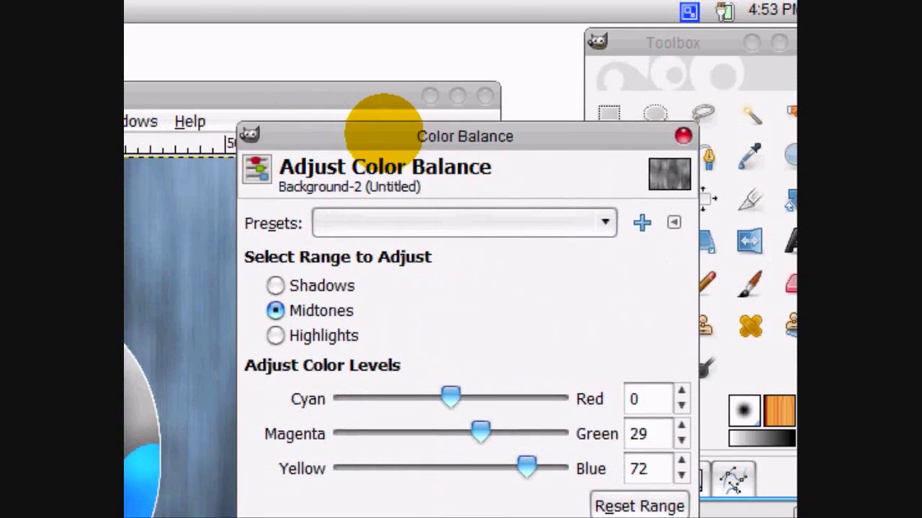